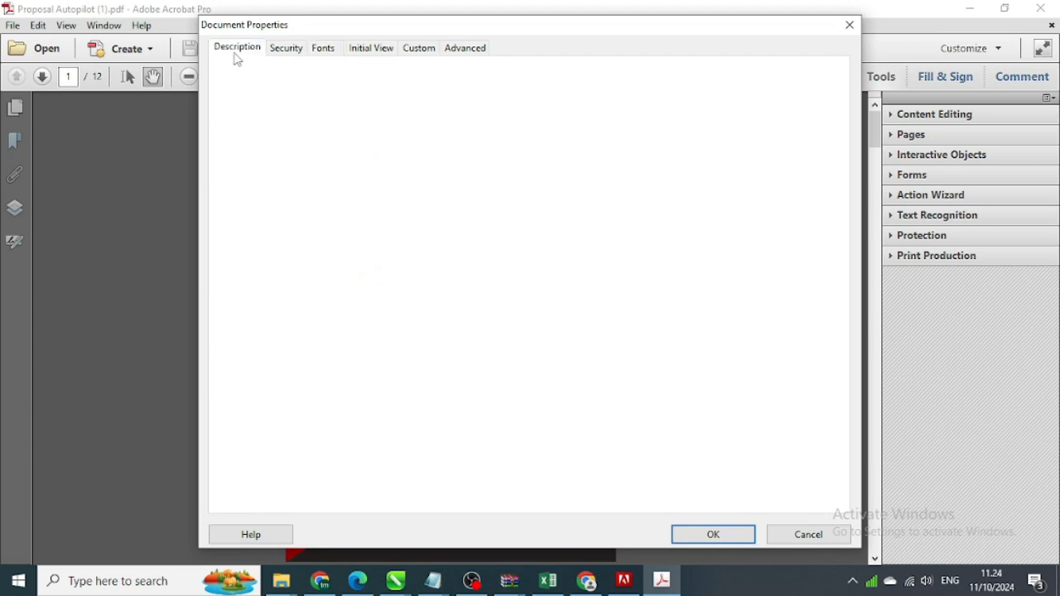
Examine the PDF's document properties, including its description, page size, security and embedded fonts, and close them.
{"action": "left_click", "coordinate": [277, 48]}
{"action": "left_click", "coordinate": [329, 48]}
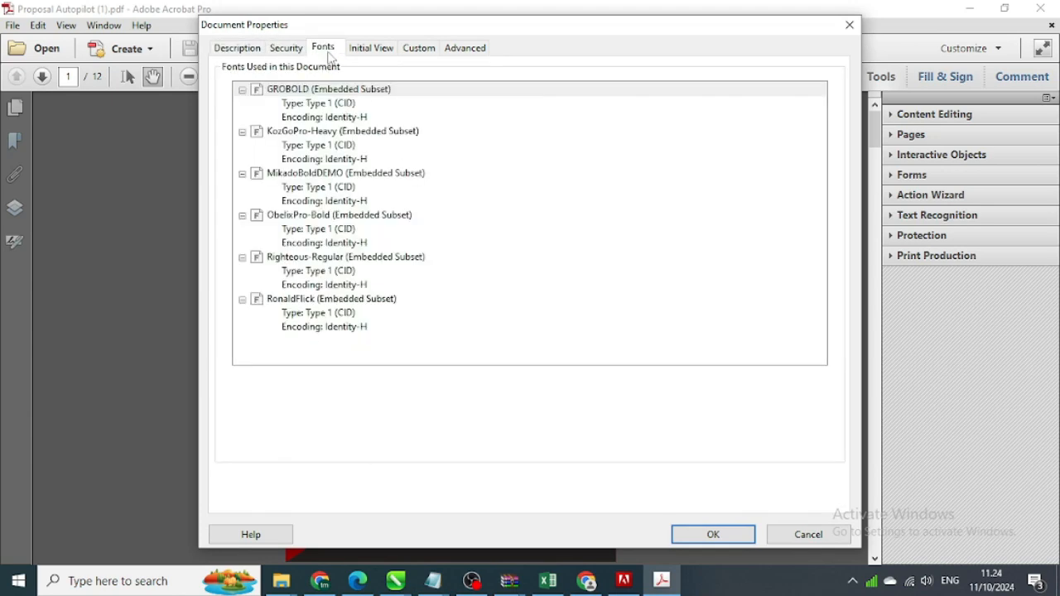
{"action": "left_click", "coordinate": [250, 48]}
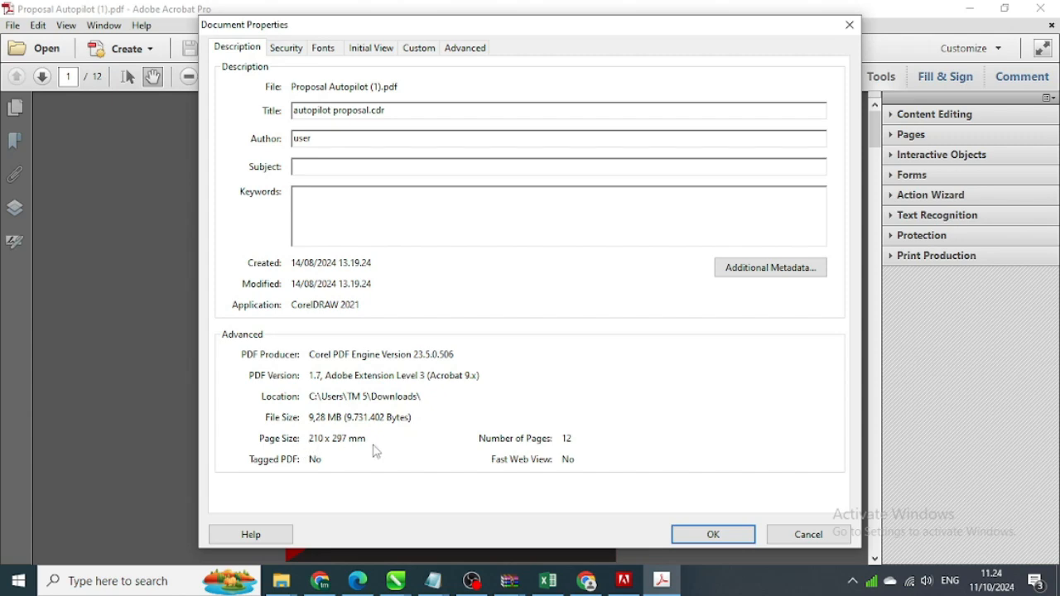
{"action": "left_click", "coordinate": [285, 52]}
{"action": "left_click", "coordinate": [320, 48]}
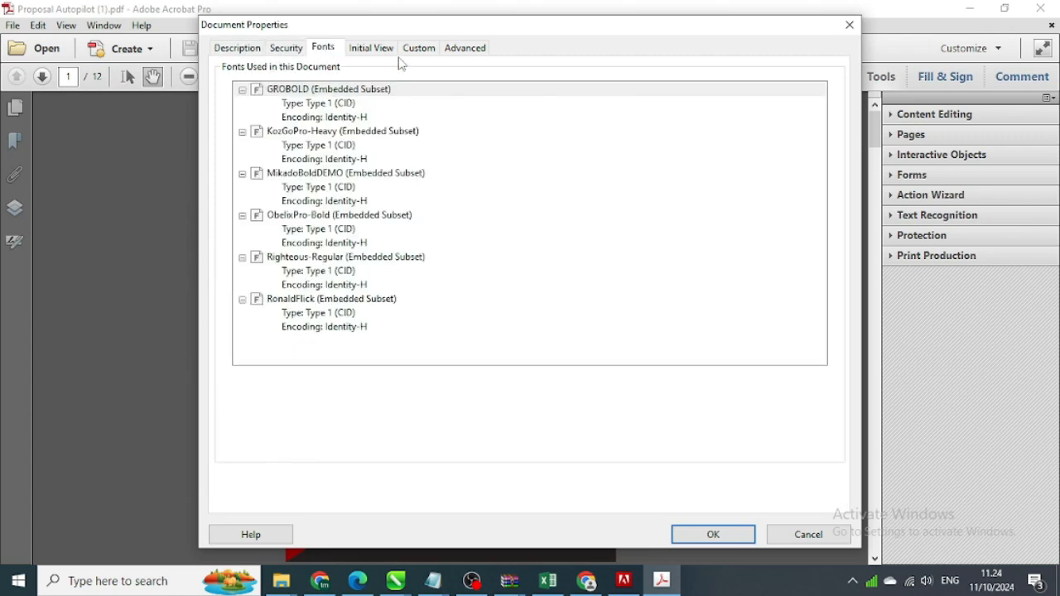
{"action": "left_click", "coordinate": [727, 534]}
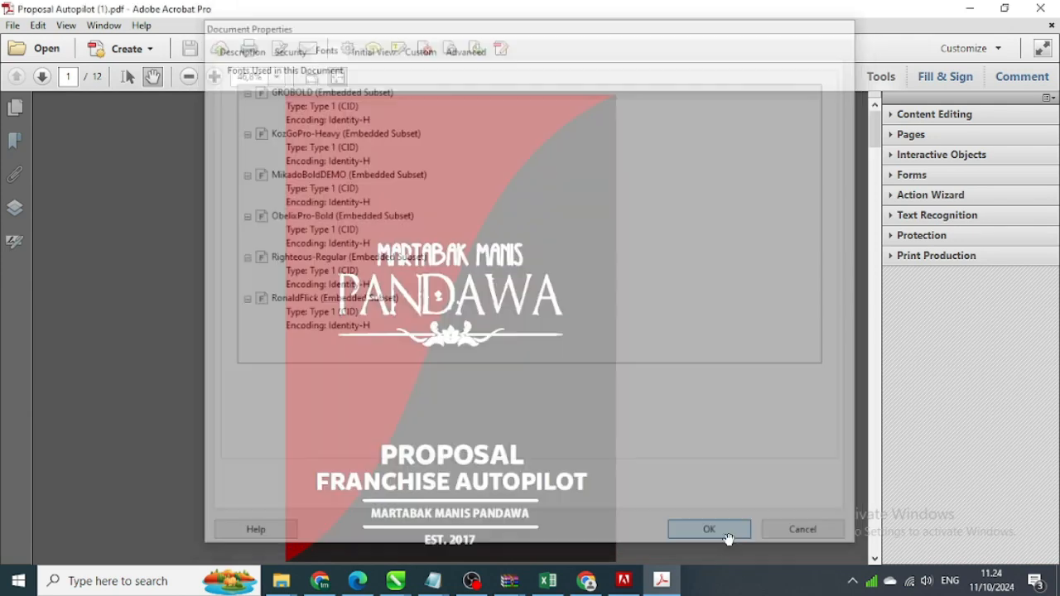
Create a text watermark reading "1" at font size 1 with opacity lowered to about 3%.
{"action": "left_click", "coordinate": [939, 123]}
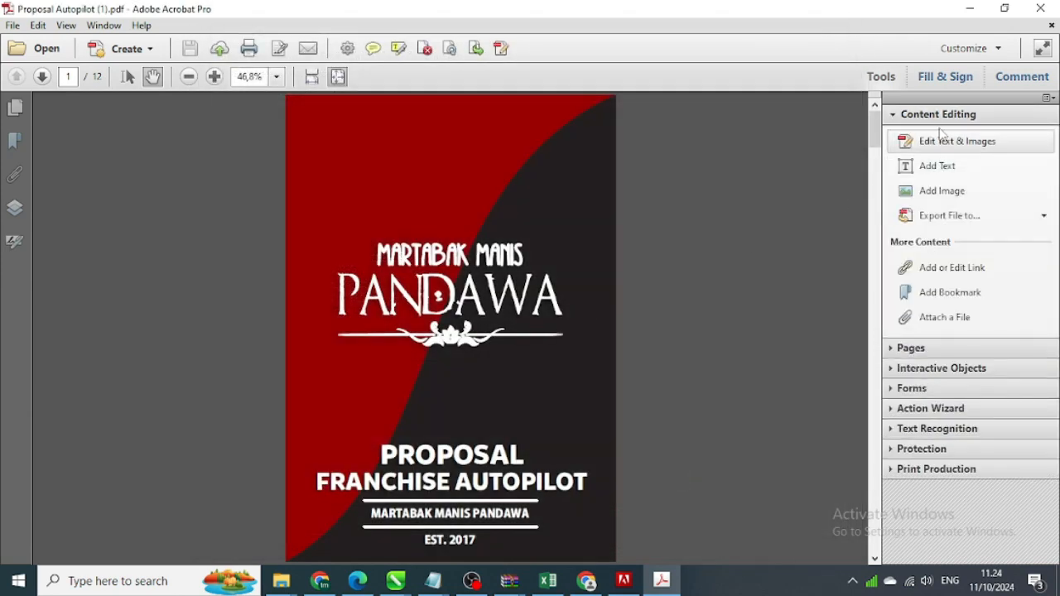
{"action": "left_click", "coordinate": [939, 118]}
{"action": "left_click", "coordinate": [911, 134]}
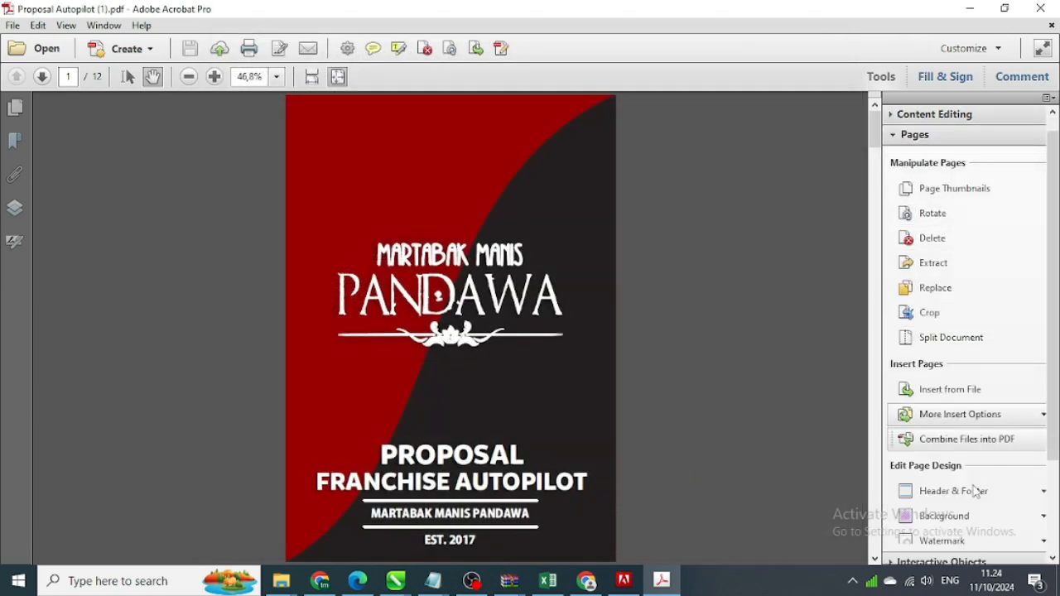
{"action": "left_click", "coordinate": [961, 523]}
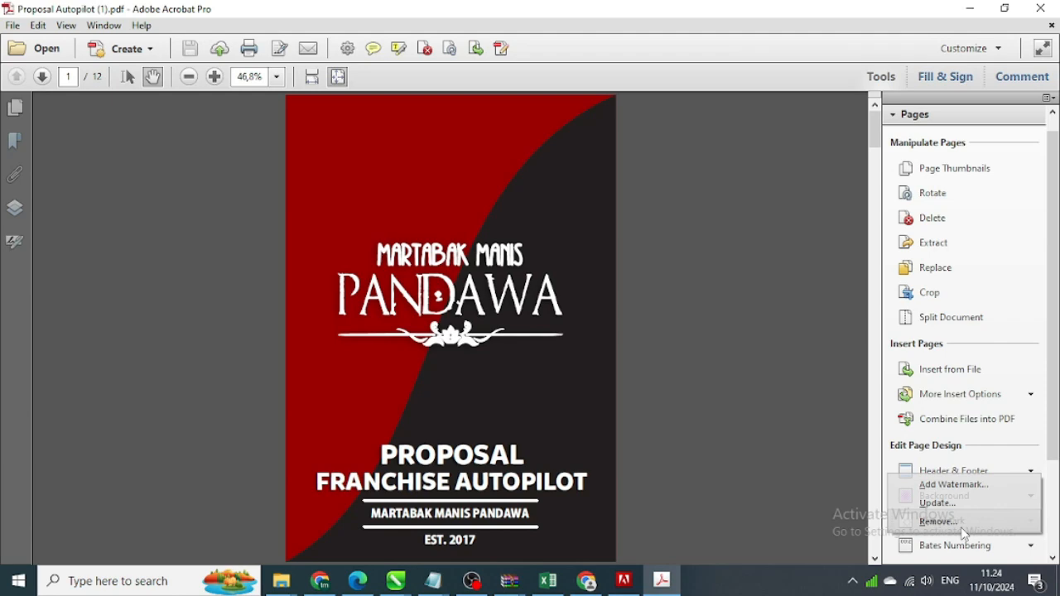
{"action": "left_click", "coordinate": [969, 485]}
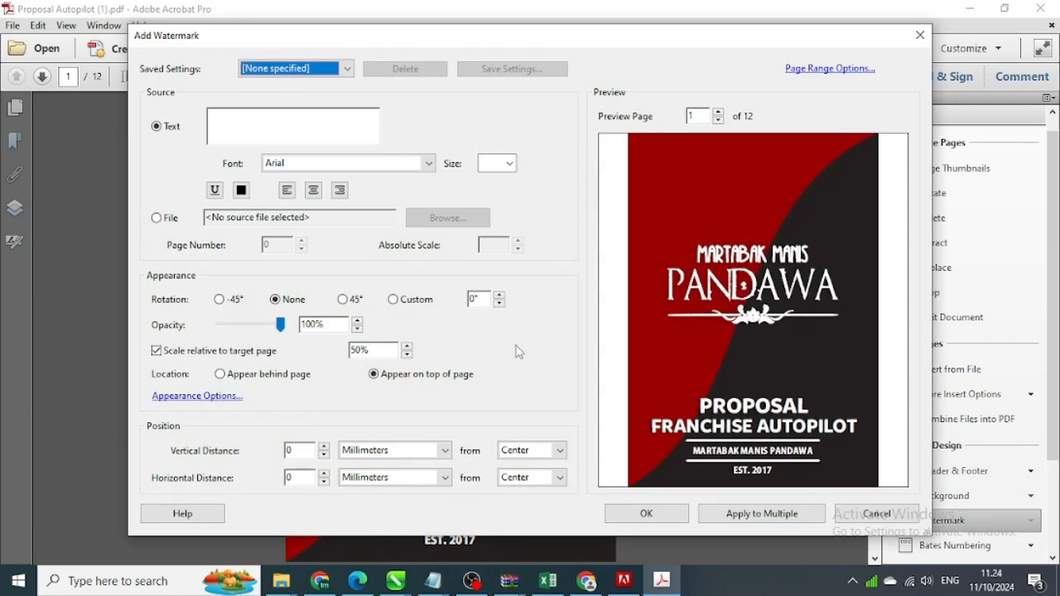
{"action": "type", "text": "1"}
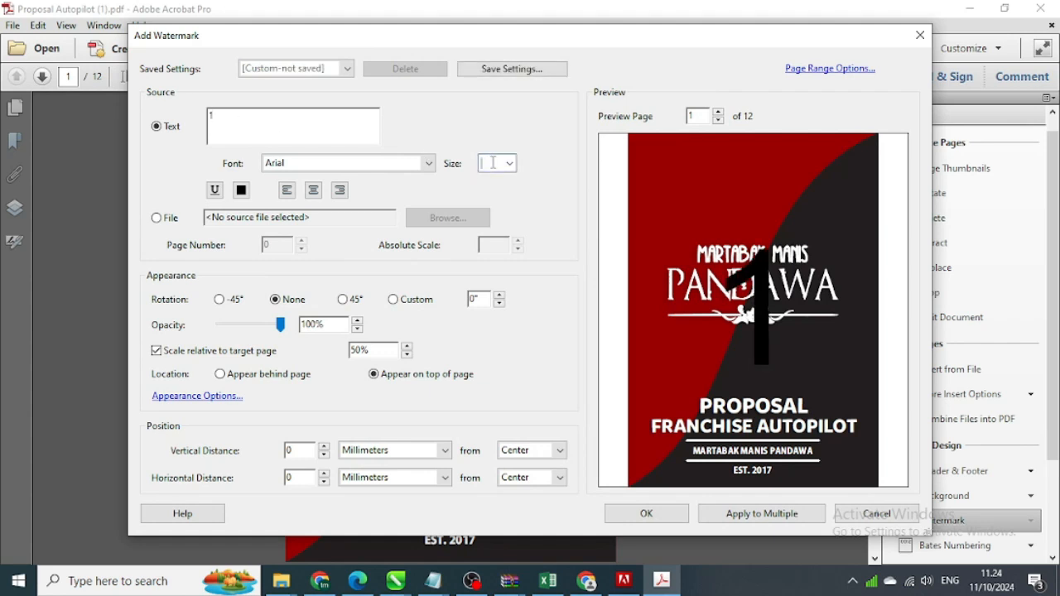
{"action": "left_click", "coordinate": [221, 327]}
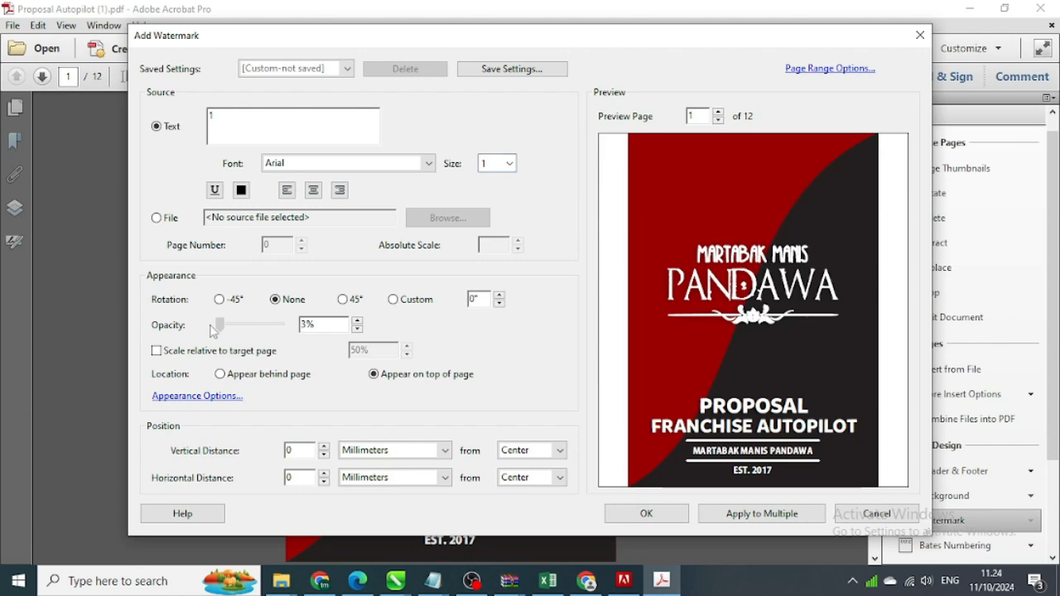
Apply the watermark through the multiple-file option, keeping Don't Save Changes and the original file names.
{"action": "left_click", "coordinate": [756, 515]}
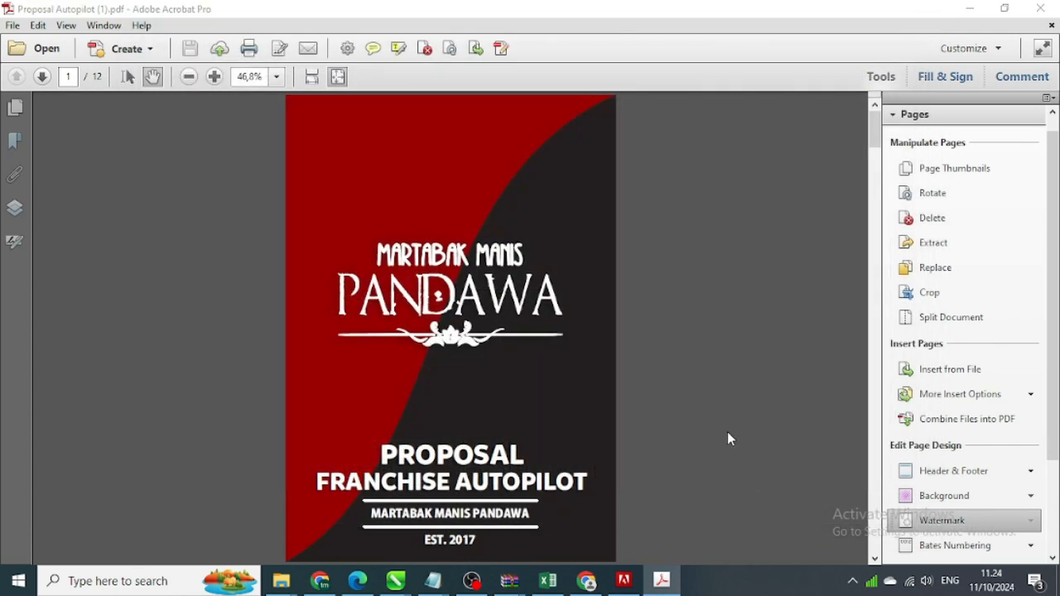
{"action": "left_click", "coordinate": [707, 464]}
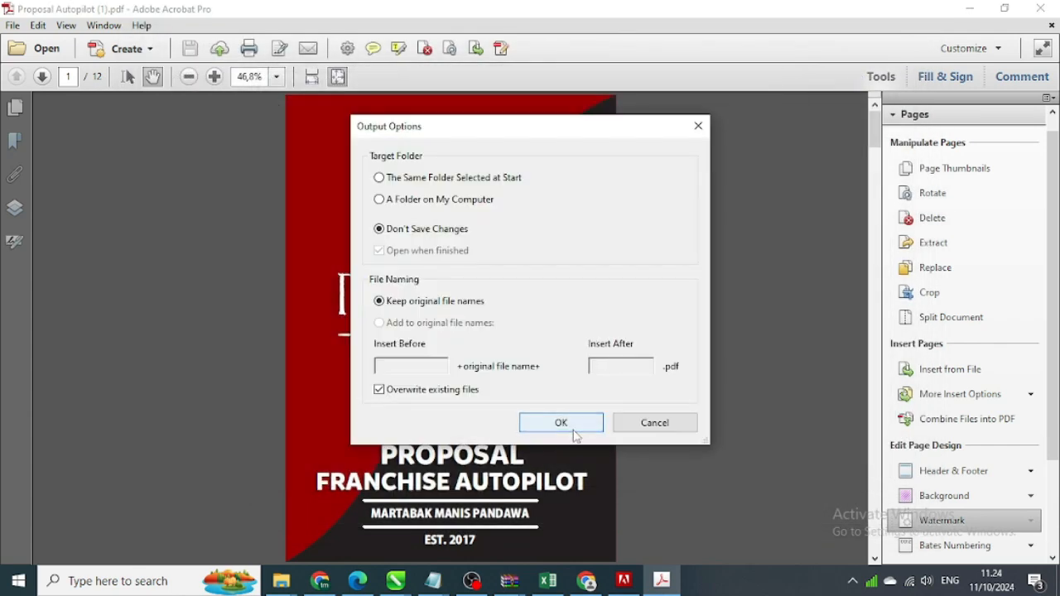
{"action": "left_click", "coordinate": [577, 424]}
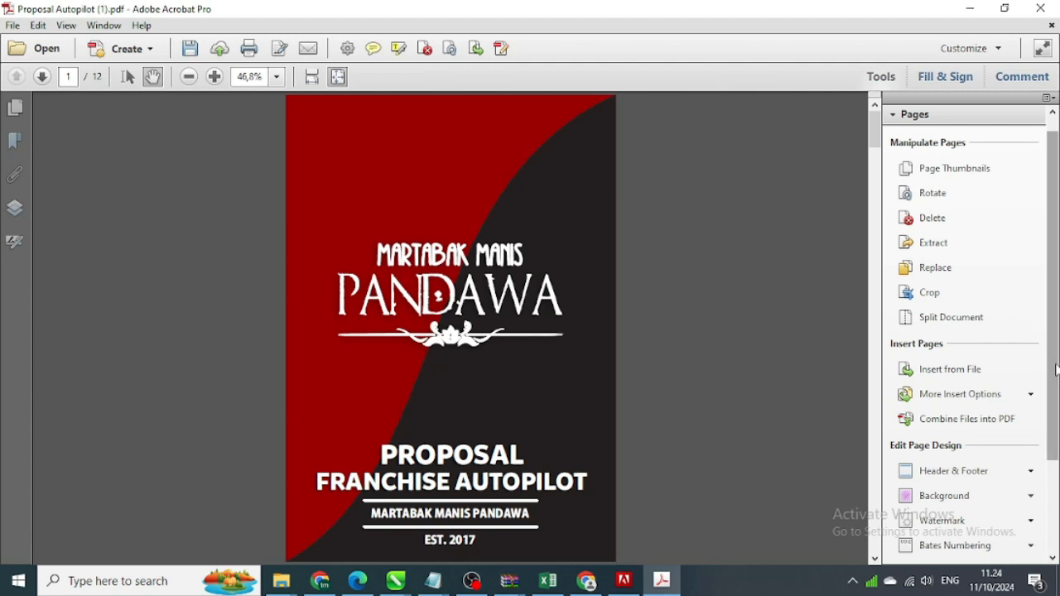
Flatten all pages of the document with Flattener Preview, converting all text and all strokes to outlines.
{"action": "left_click", "coordinate": [920, 114]}
{"action": "left_click", "coordinate": [936, 255]}
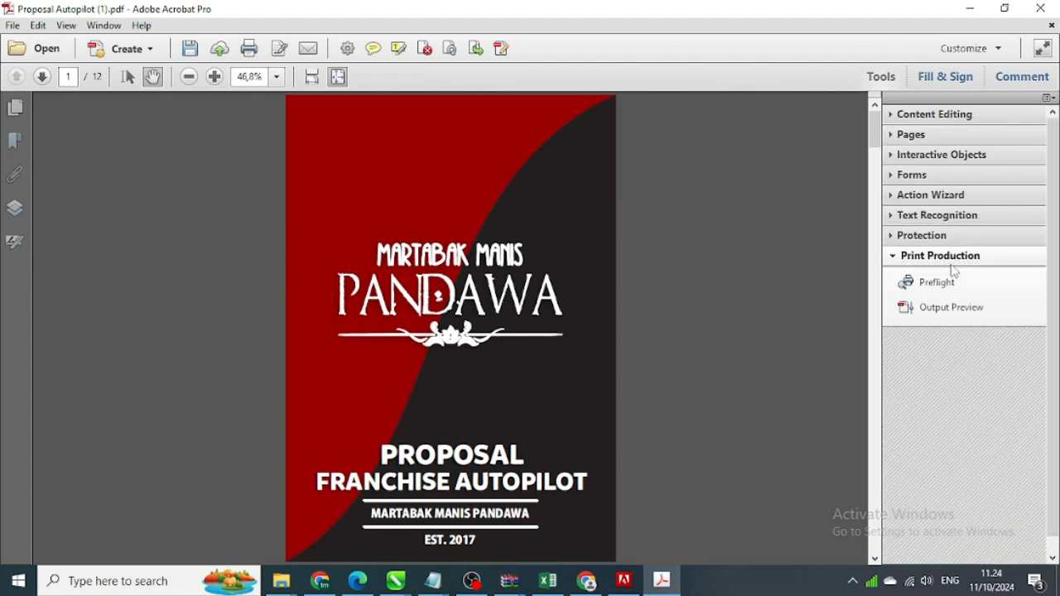
{"action": "left_click", "coordinate": [954, 342]}
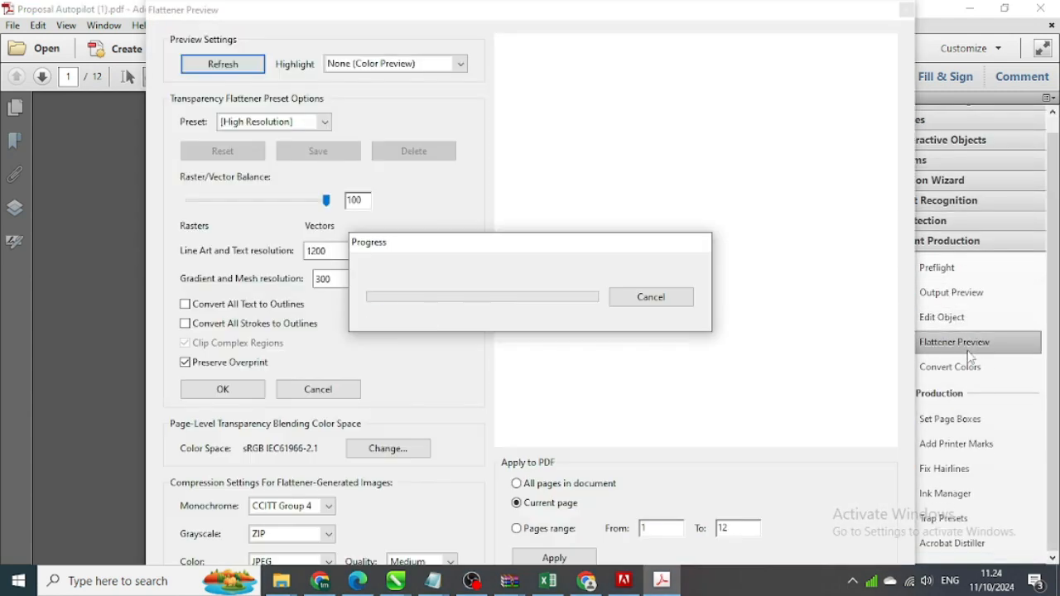
{"action": "left_click", "coordinate": [196, 306]}
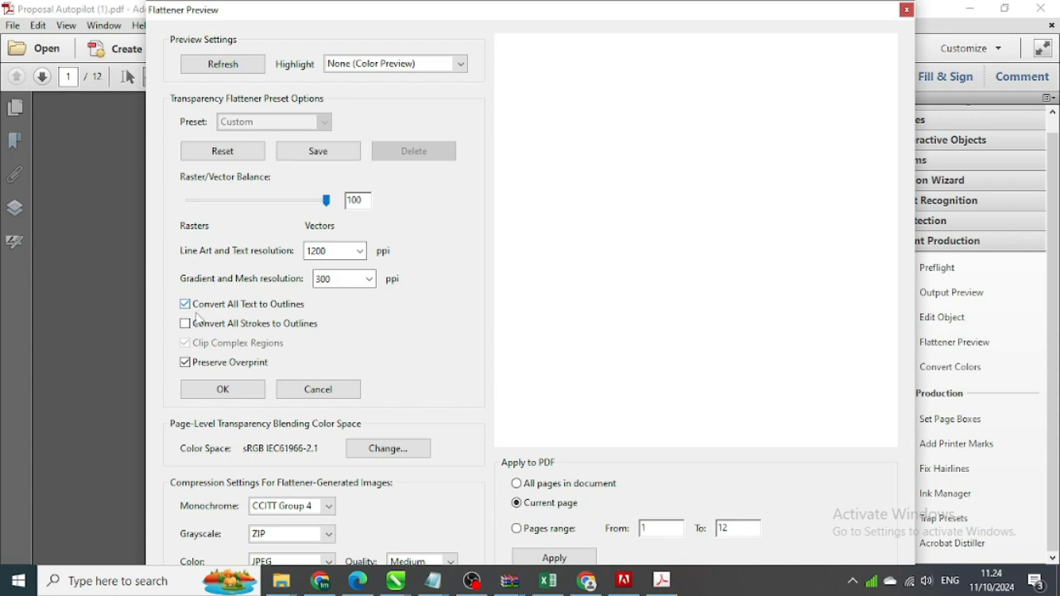
{"action": "left_click", "coordinate": [185, 325]}
{"action": "left_click", "coordinate": [519, 490]}
{"action": "left_click", "coordinate": [554, 559]}
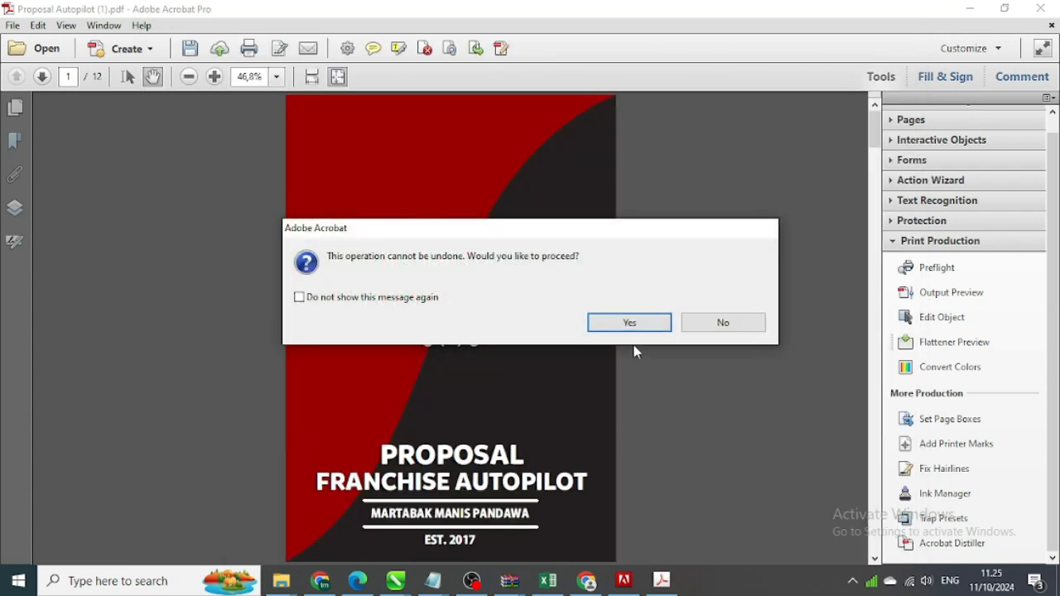
{"action": "left_click", "coordinate": [631, 327]}
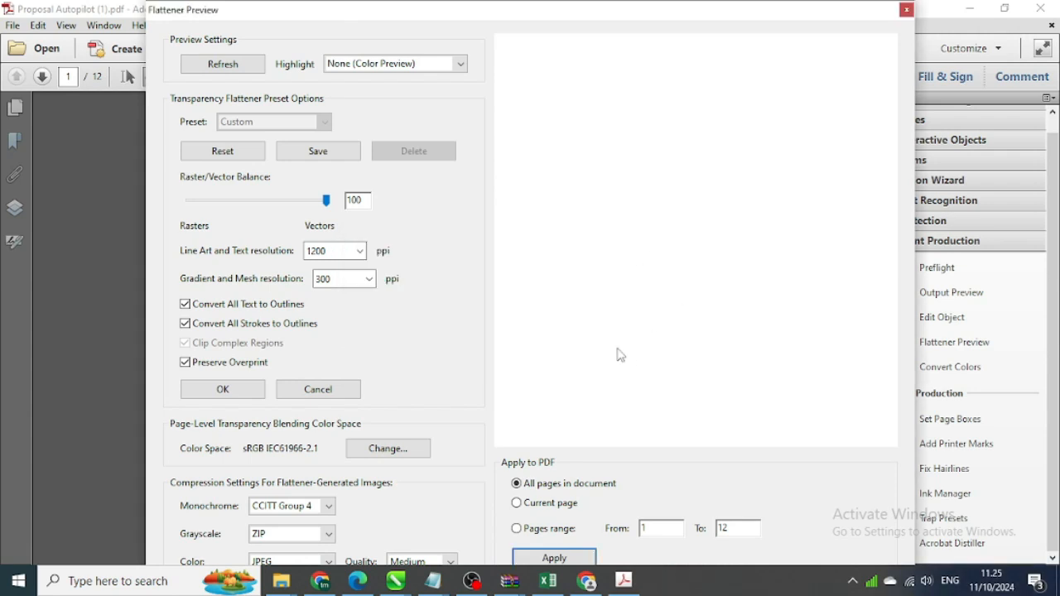
Reapply the flattener settings to all pages, accepting the irreversible operation, and close Flattener Preview.
{"action": "left_click", "coordinate": [564, 559]}
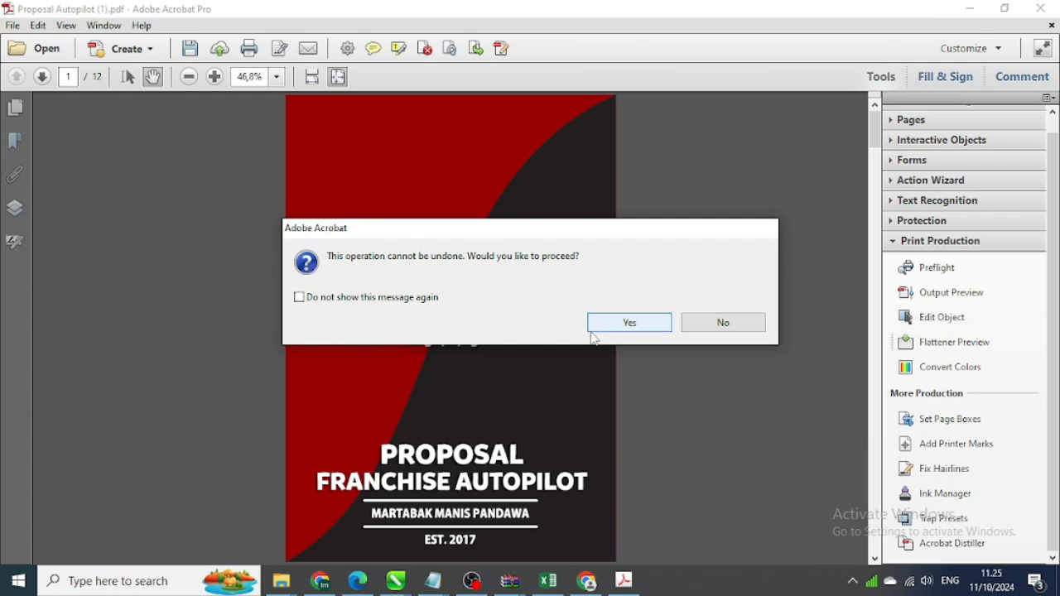
{"action": "left_click", "coordinate": [607, 328]}
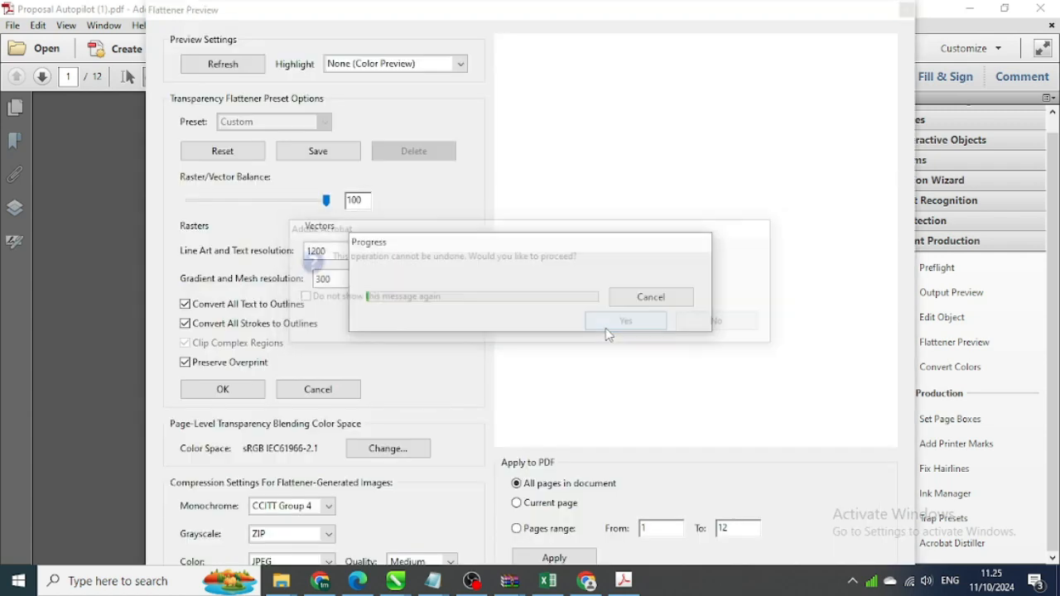
{"action": "left_click", "coordinate": [907, 9]}
Check the document properties for any remaining fonts and look through the other property categories.
{"action": "key", "text": "ctrl+d"}
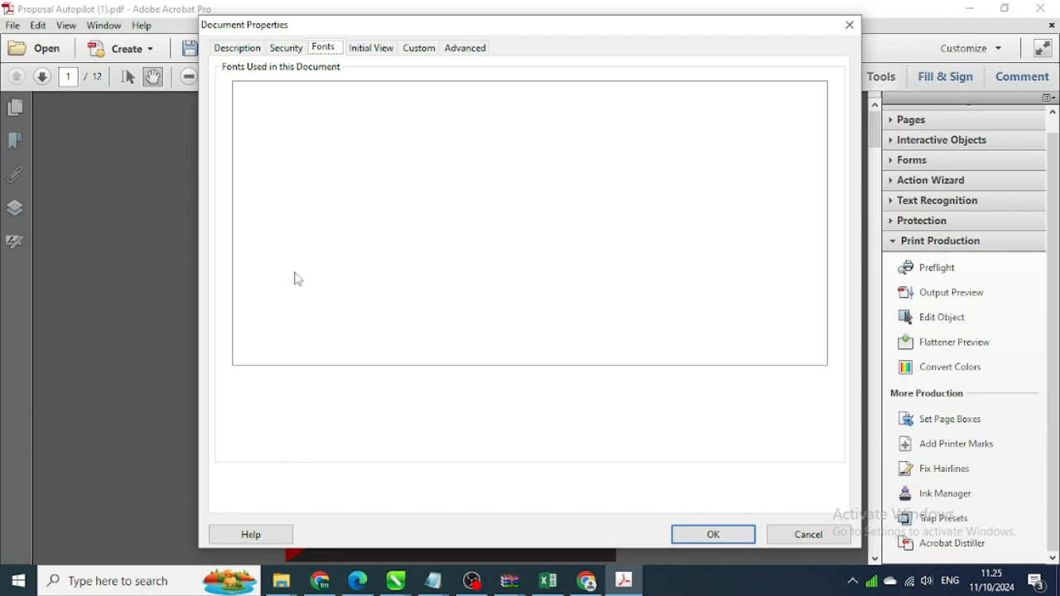
{"action": "left_click", "coordinate": [806, 535]}
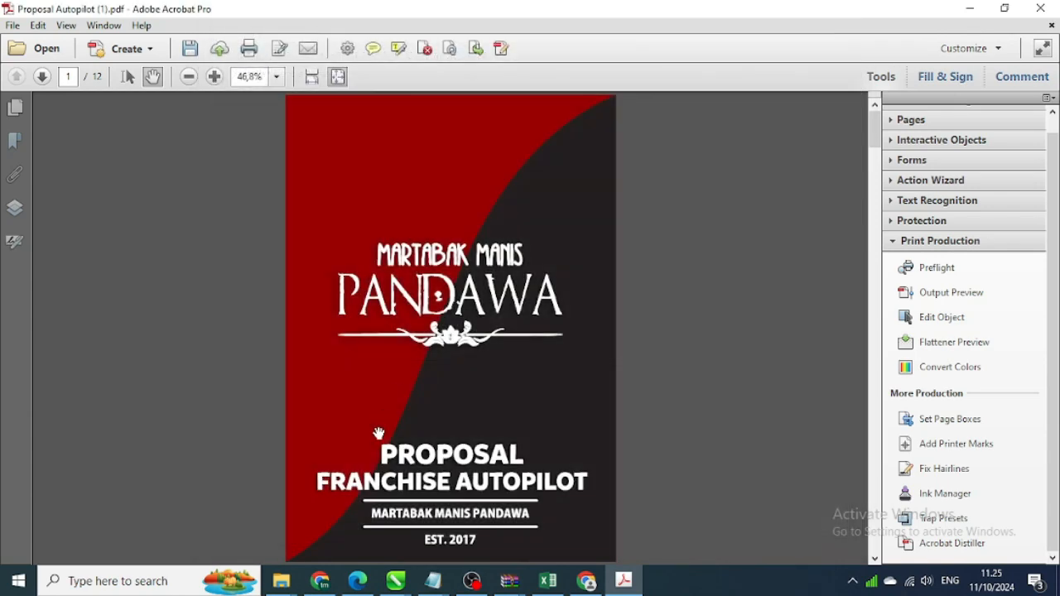
{"action": "right_click", "coordinate": [198, 333]}
{"action": "left_click", "coordinate": [264, 322]}
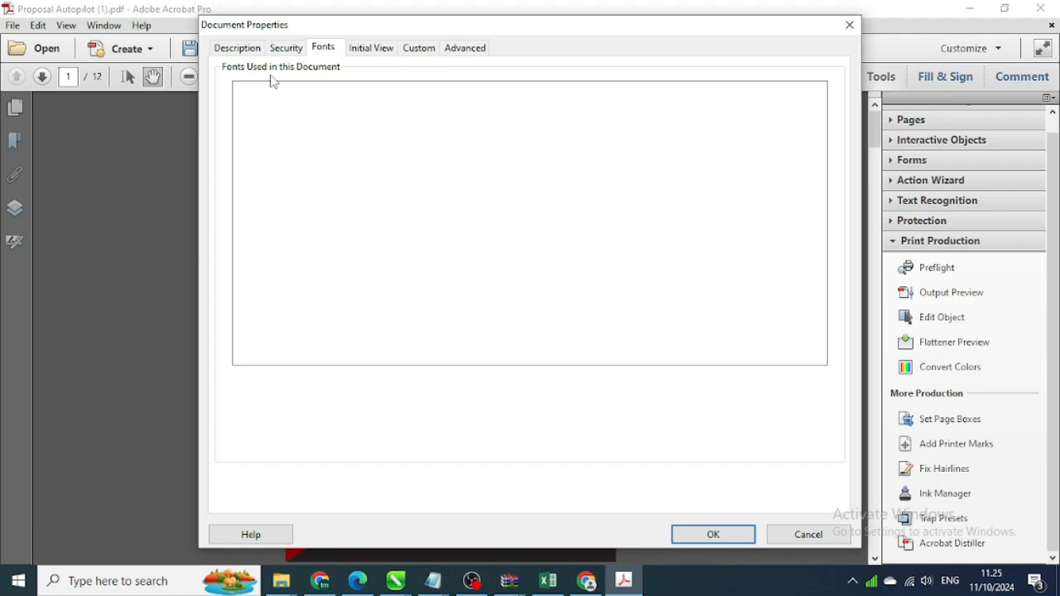
{"action": "left_click", "coordinate": [236, 50]}
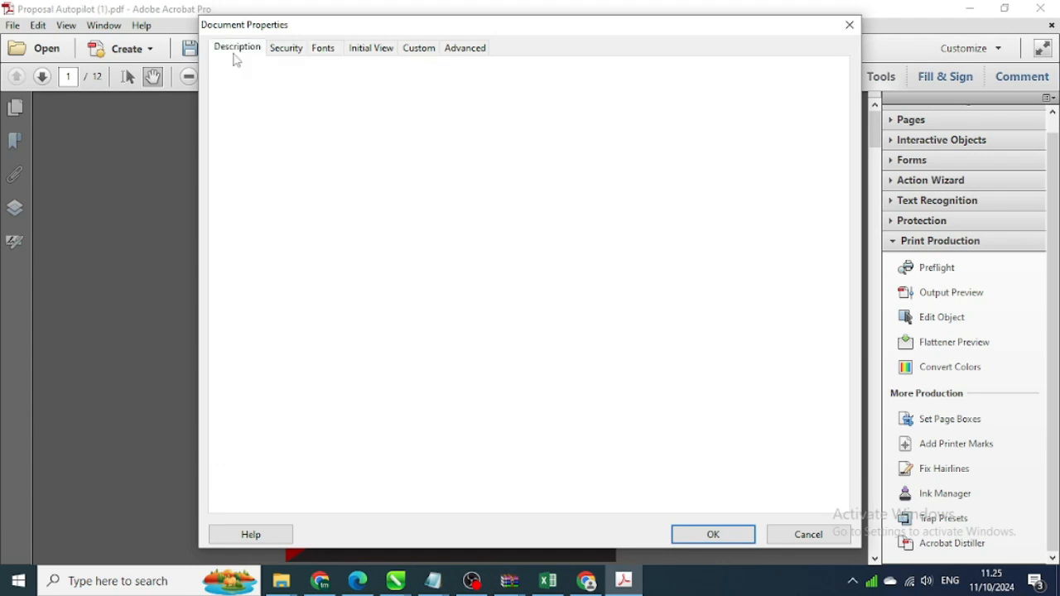
{"action": "left_click", "coordinate": [282, 48]}
{"action": "left_click", "coordinate": [320, 50]}
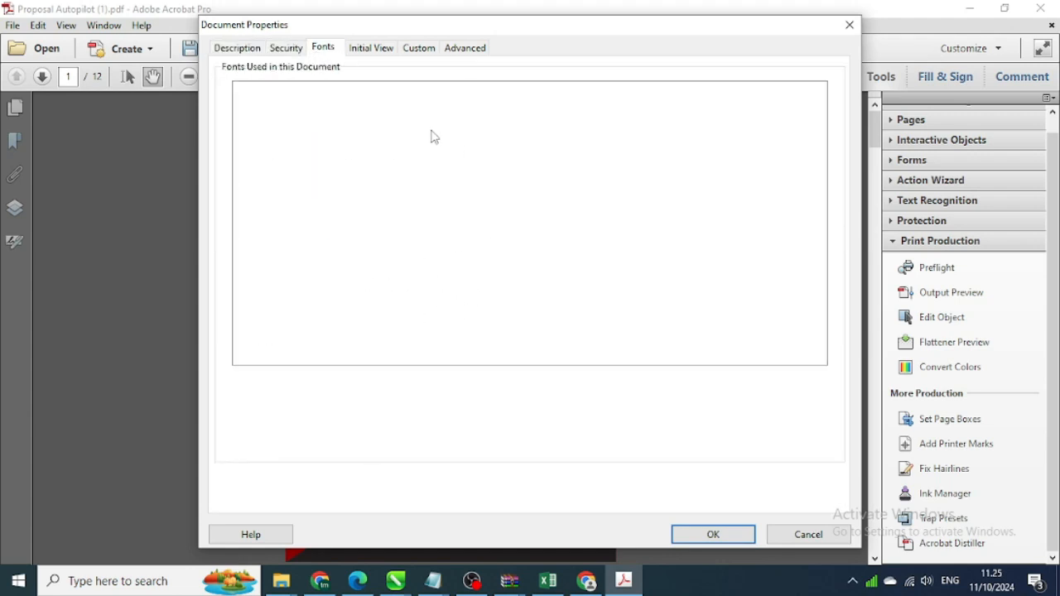
{"action": "left_click", "coordinate": [369, 49]}
{"action": "left_click", "coordinate": [418, 50]}
{"action": "left_click", "coordinate": [461, 51]}
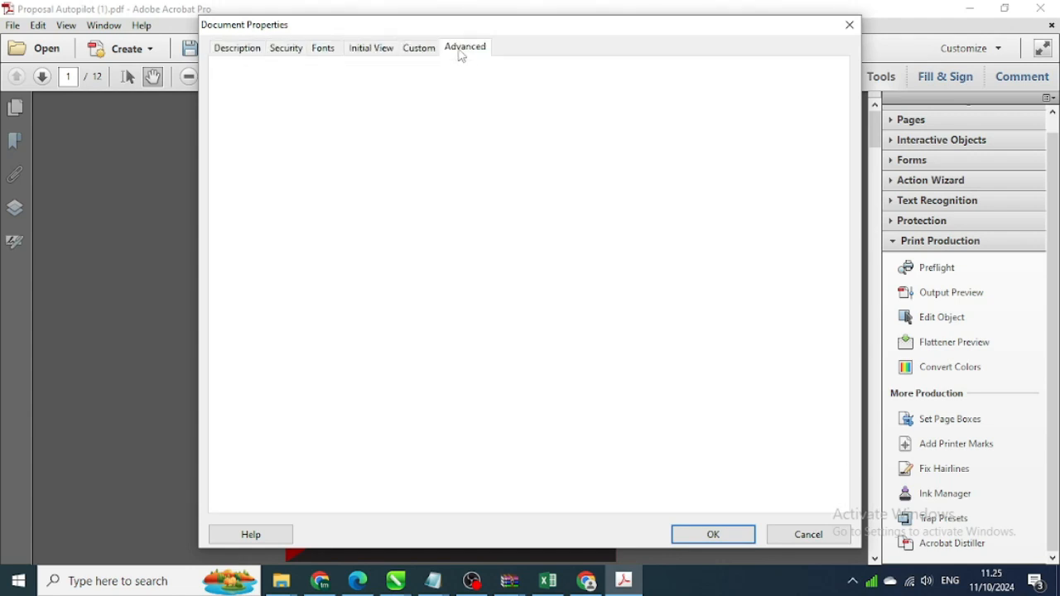
{"action": "left_click", "coordinate": [414, 50]}
{"action": "left_click", "coordinate": [365, 50]}
{"action": "left_click", "coordinate": [325, 50]}
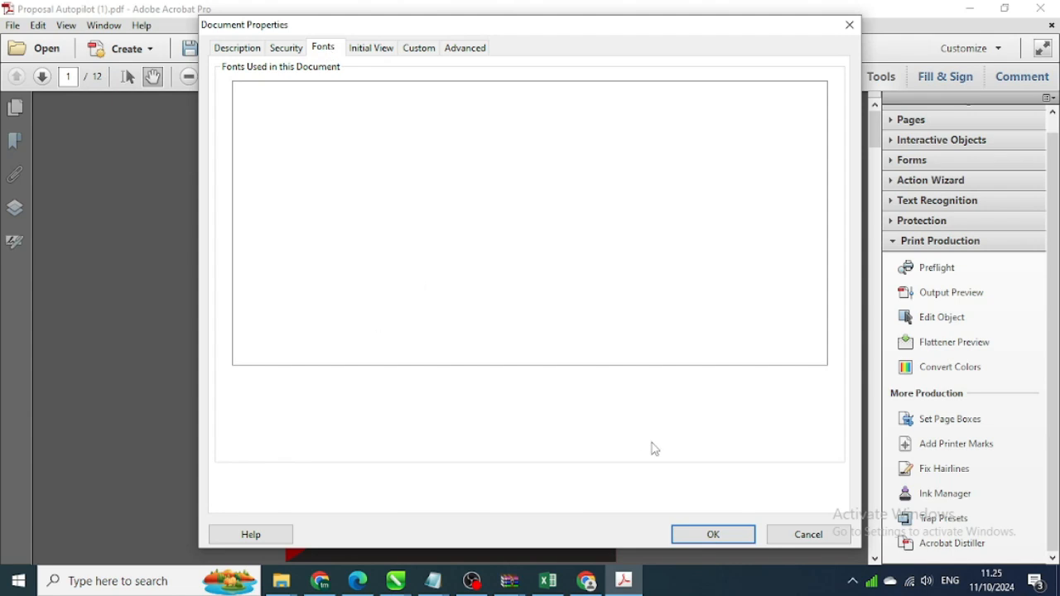
{"action": "left_click", "coordinate": [714, 536]}
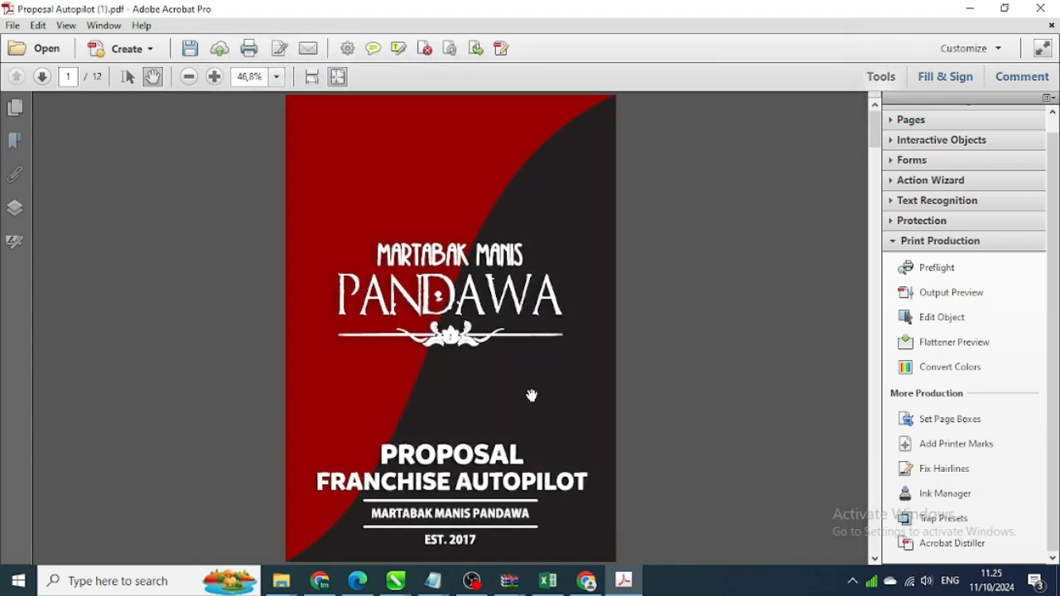
Set up printing to the Adobe PDF printer with its default conversion settings on High Quality Print.
{"action": "left_click", "coordinate": [12, 25]}
{"action": "left_click", "coordinate": [76, 284]}
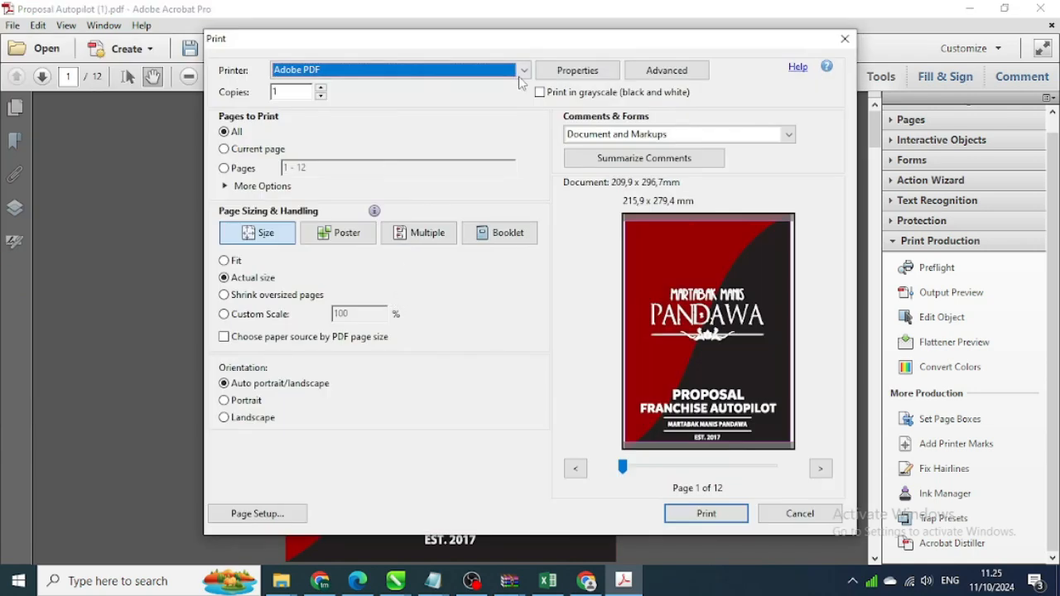
{"action": "left_click", "coordinate": [578, 70]}
{"action": "left_click", "coordinate": [525, 170]}
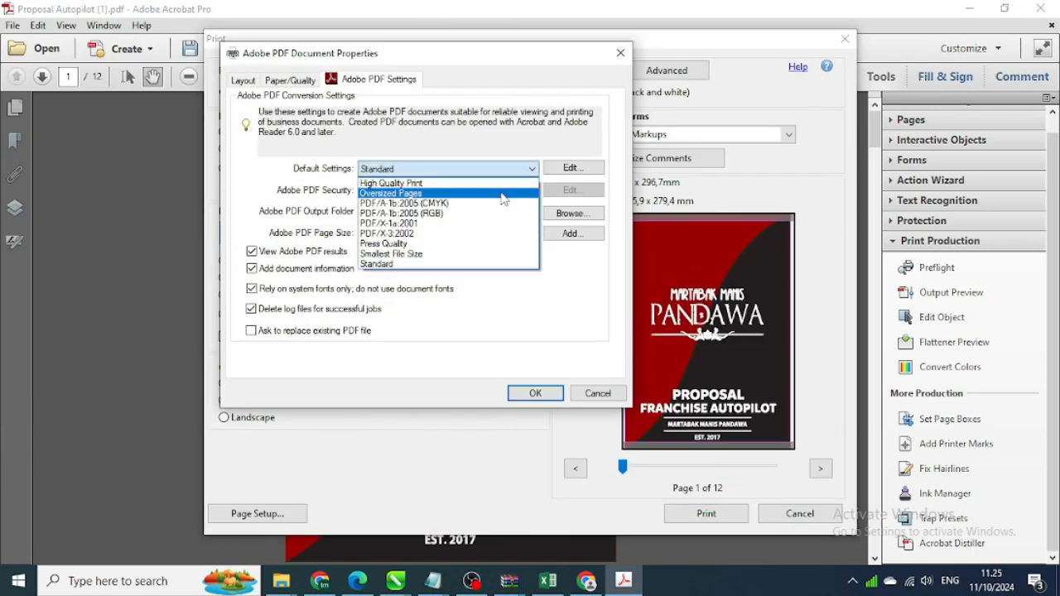
{"action": "left_click", "coordinate": [497, 178]}
Set the Adobe PDF page size to A3.
{"action": "left_click", "coordinate": [468, 233]}
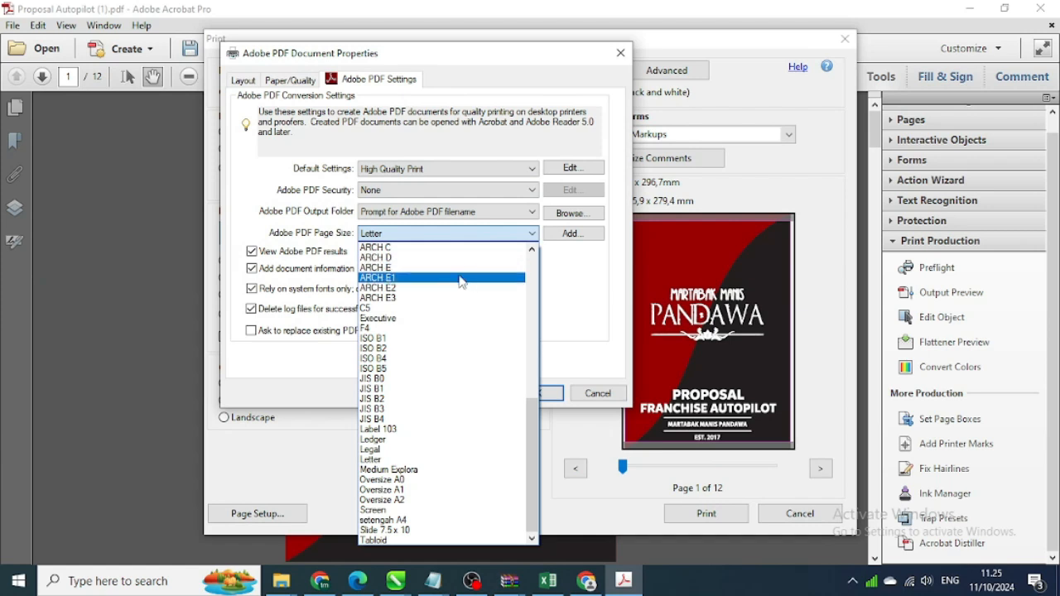
{"action": "scroll", "coordinate": [429, 440], "scroll_direction": "up", "scroll_amount": 1}
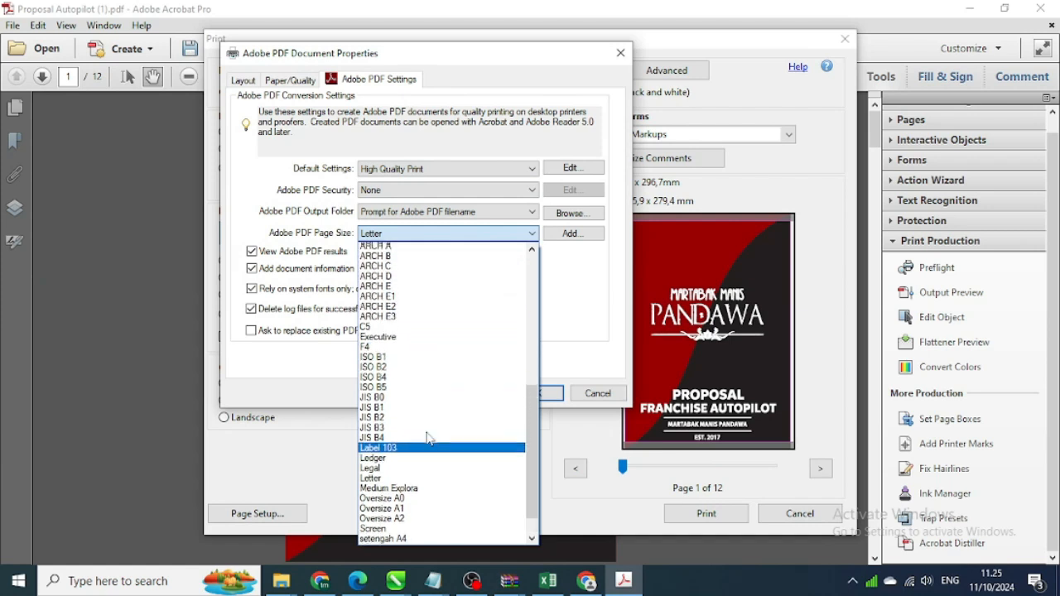
{"action": "scroll", "coordinate": [429, 440], "scroll_direction": "up", "scroll_amount": 3}
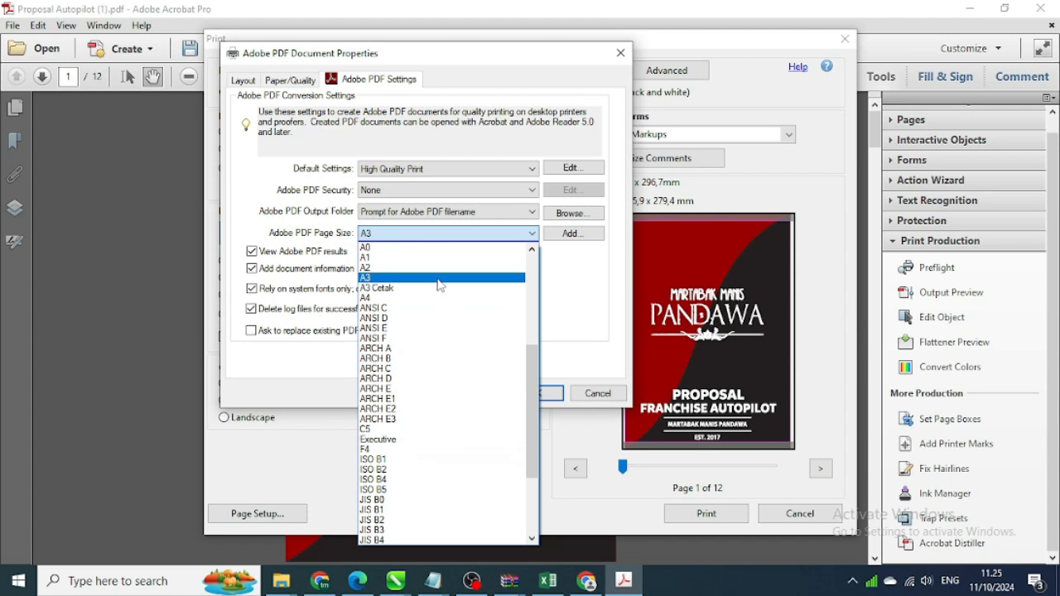
{"action": "left_click", "coordinate": [439, 278]}
Check the width and height defined for A3 in the custom paper size settings, leaving them as they are.
{"action": "left_click", "coordinate": [571, 234]}
{"action": "key", "text": "Tab"}
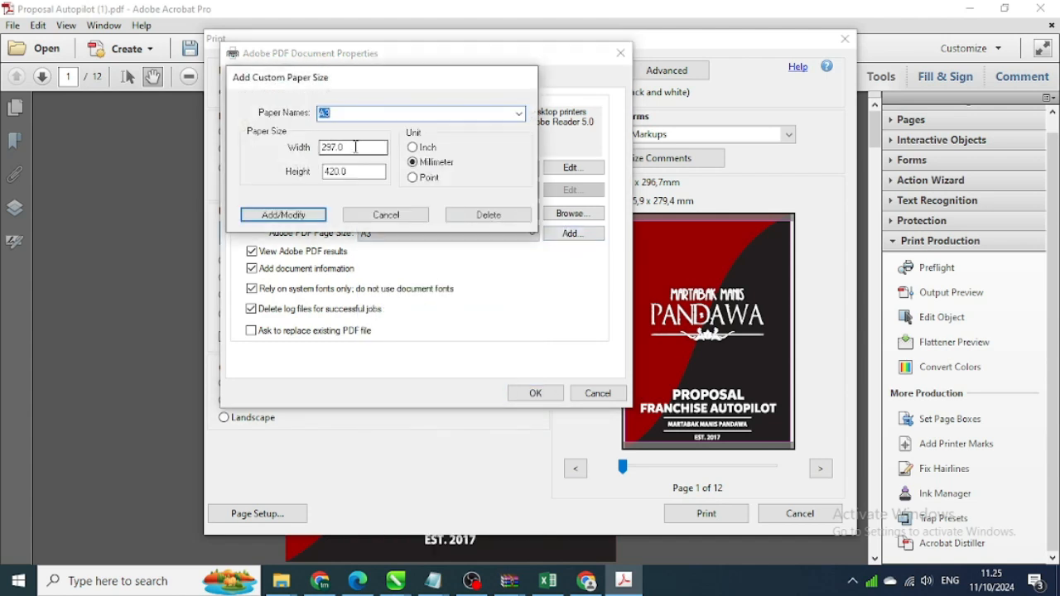
{"action": "key", "text": "Tab"}
{"action": "key", "text": "shift+Tab"}
{"action": "key", "text": "Tab"}
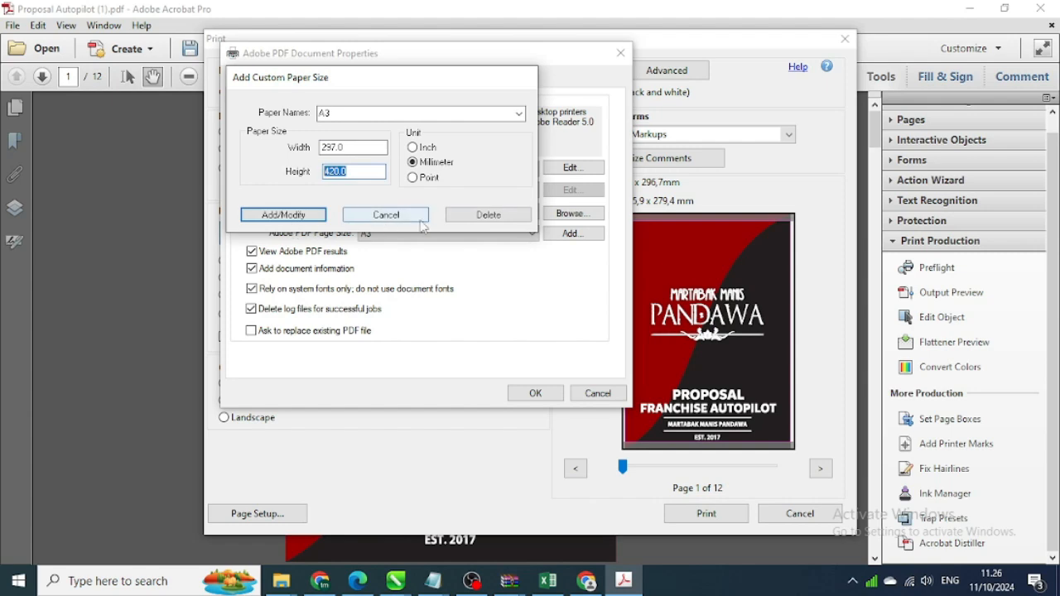
{"action": "left_click", "coordinate": [382, 217]}
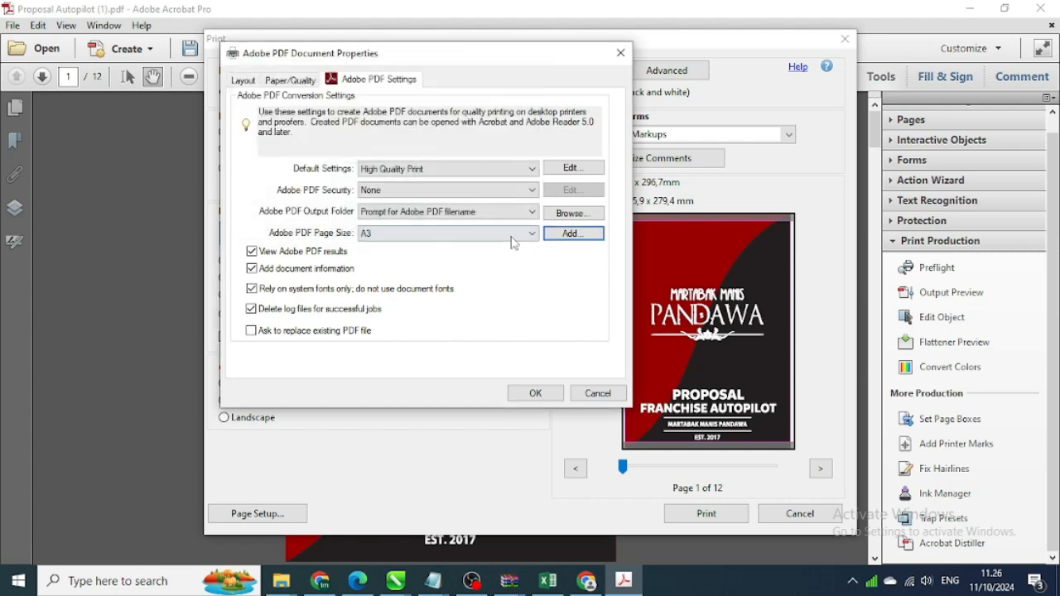
Keep A3 as the Adobe PDF page size and accept the printer properties.
{"action": "left_click", "coordinate": [453, 237]}
{"action": "left_click", "coordinate": [455, 245]}
{"action": "left_click", "coordinate": [538, 392]}
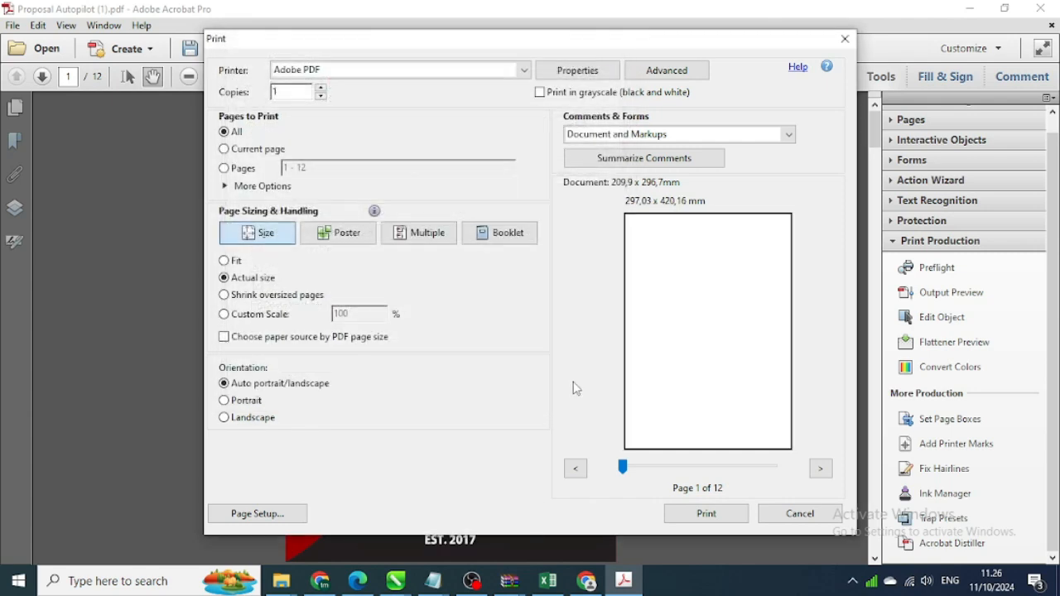
Set the page handling to Booklet, preview the first sheets, and print the document.
{"action": "left_click", "coordinate": [500, 233]}
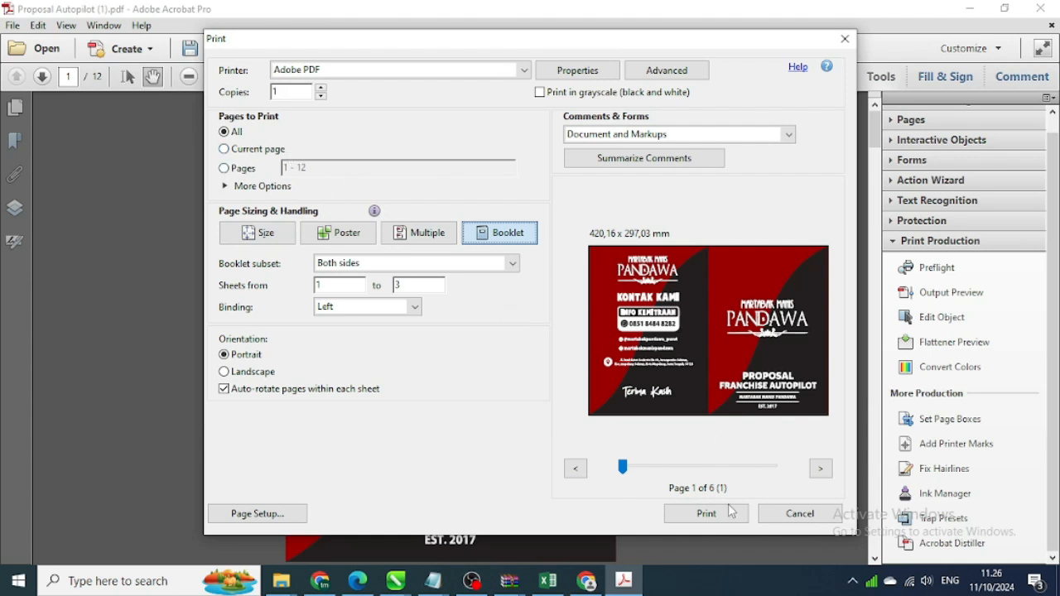
{"action": "left_click", "coordinate": [821, 469]}
{"action": "left_click", "coordinate": [576, 470]}
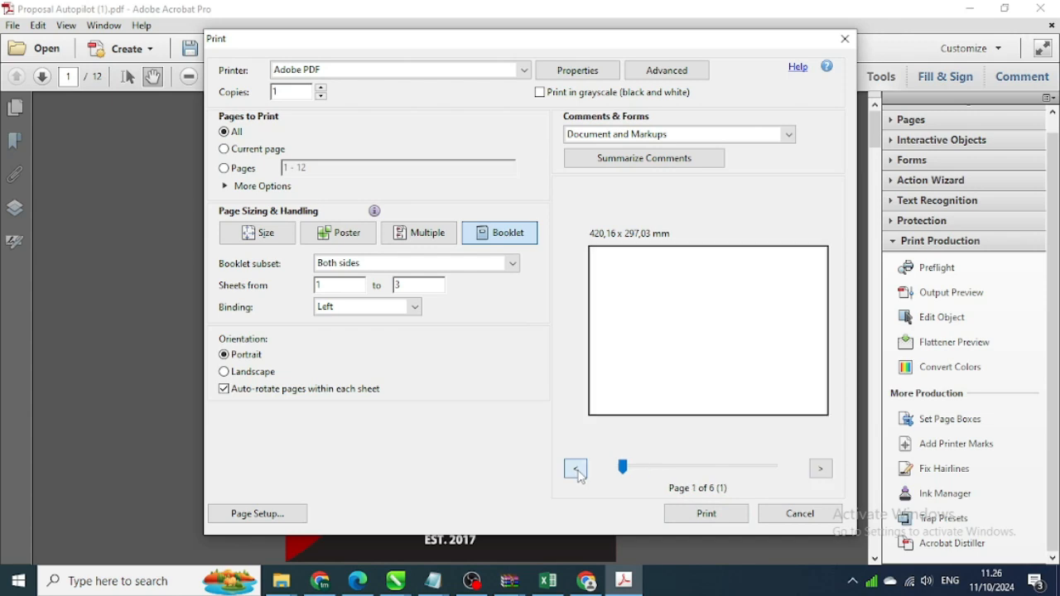
{"action": "left_click", "coordinate": [705, 512]}
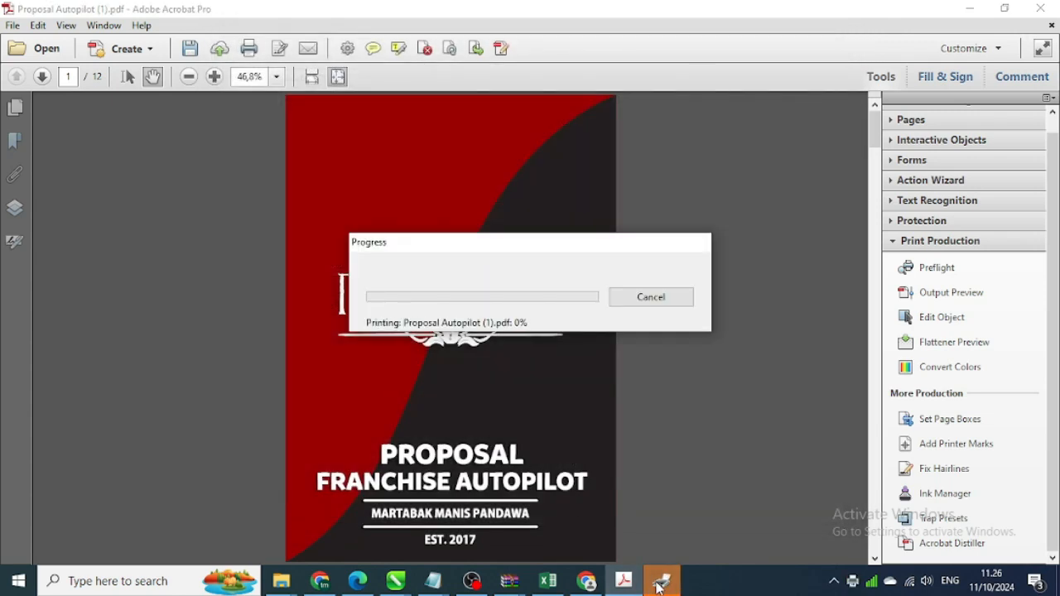
Name the output PDF "Booklet A3 Proposal Autopilot (1).pdf" and save it on the Desktop.
{"action": "left_click", "coordinate": [110, 295]}
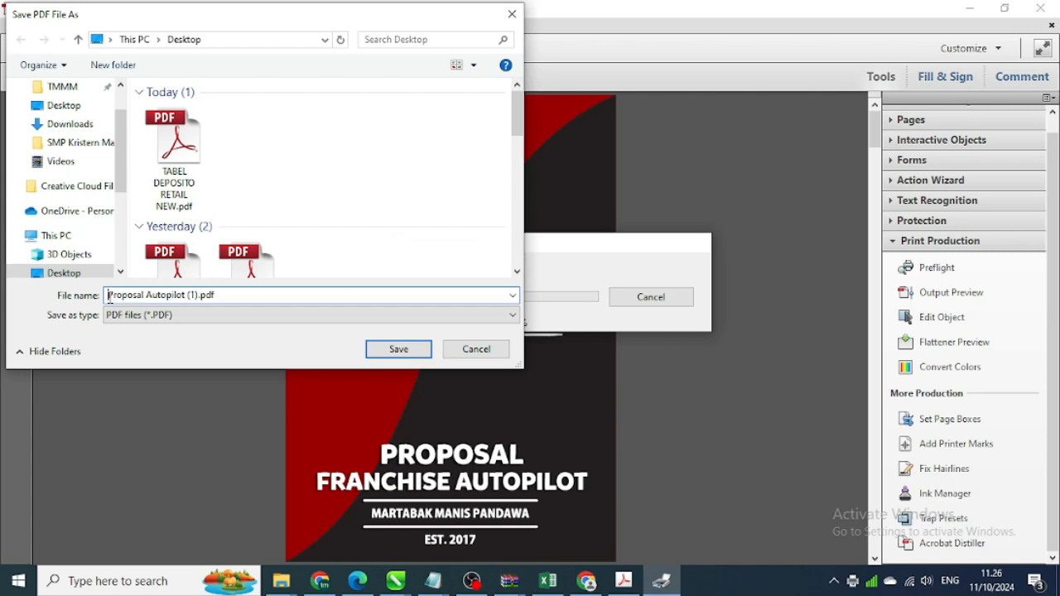
{"action": "type", "text": "Bookle"}
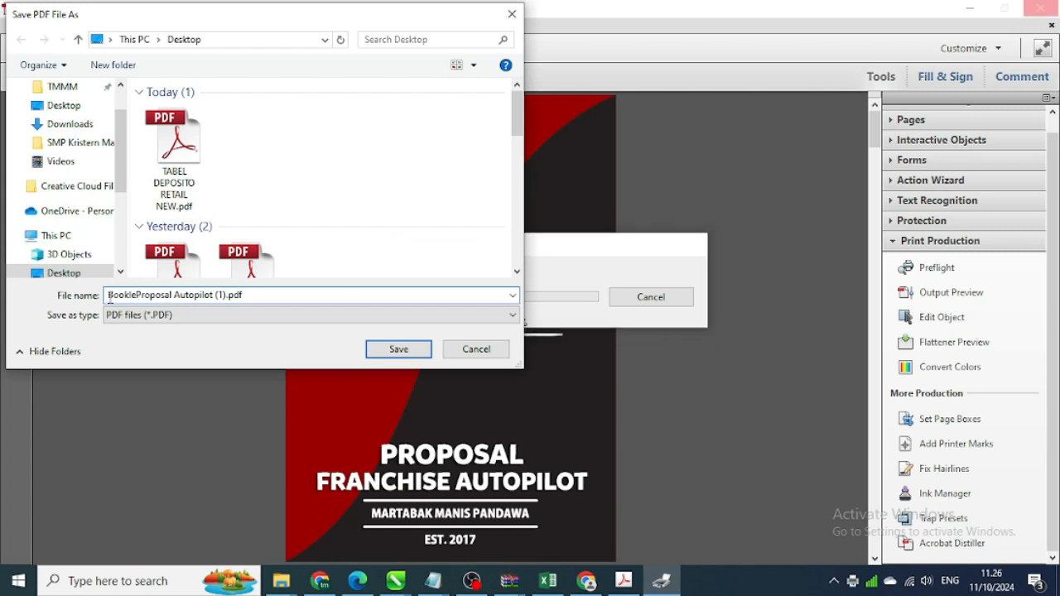
{"action": "type", "text": "t "}
{"action": "type", "text": "A4"}
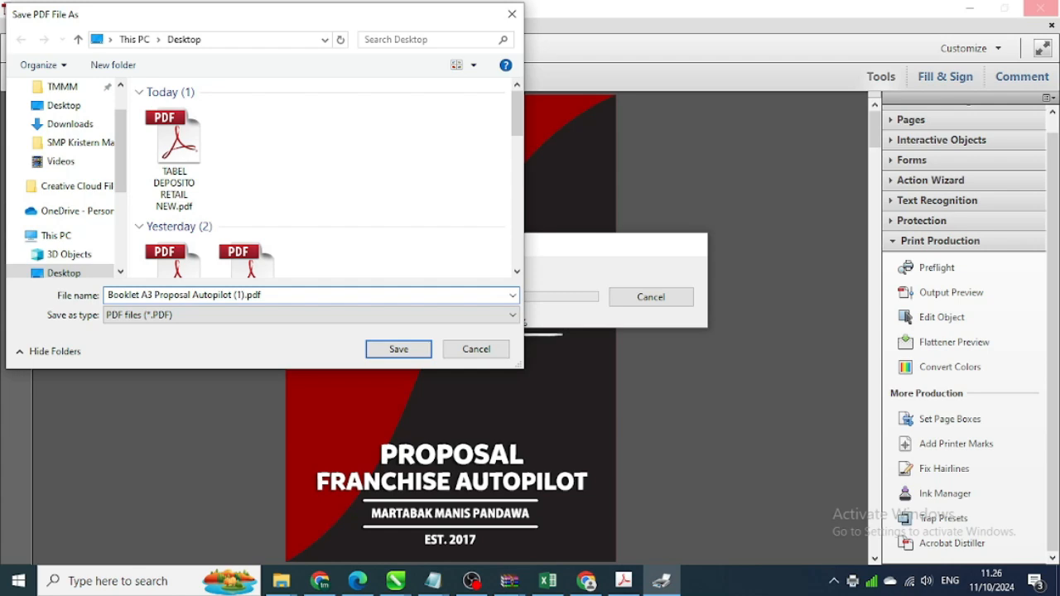
{"action": "left_click", "coordinate": [459, 352]}
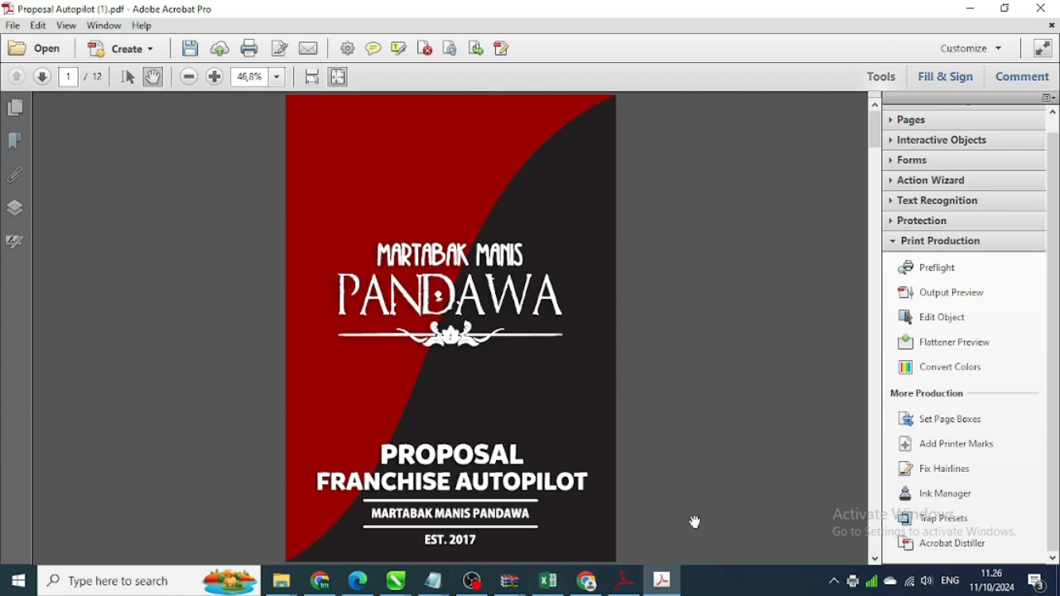
Show the new booklet PDF with a full page fitted in view and its page thumbnails displayed.
{"action": "left_click", "coordinate": [668, 587]}
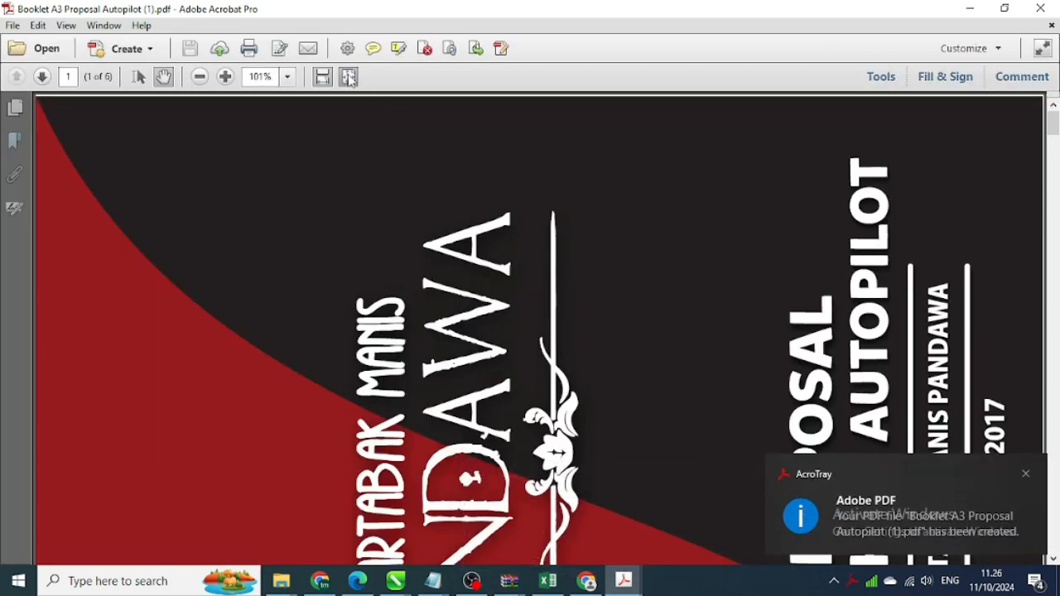
{"action": "left_click", "coordinate": [349, 77]}
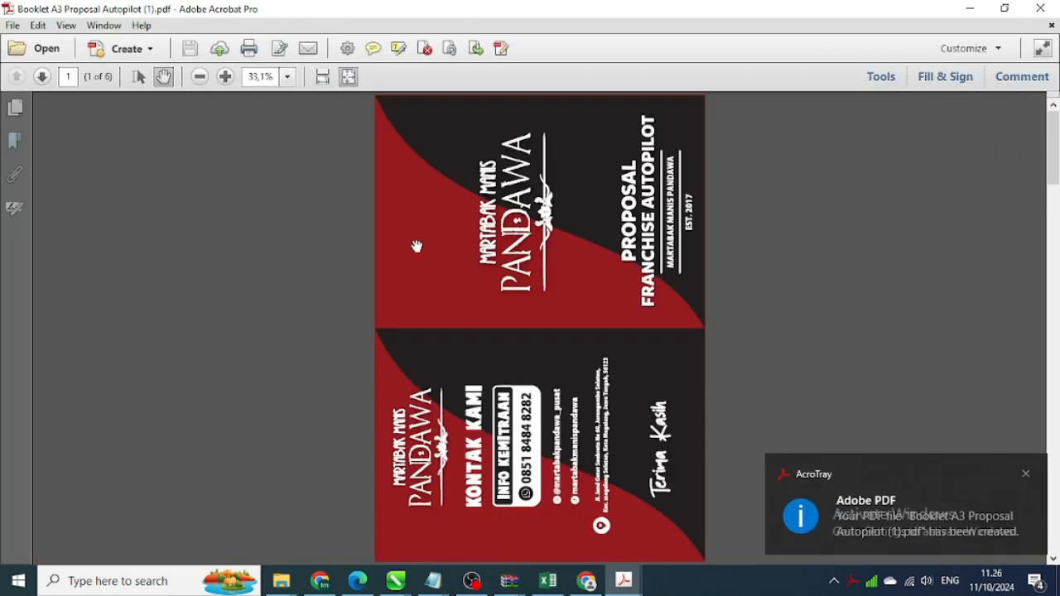
{"action": "left_click", "coordinate": [15, 107]}
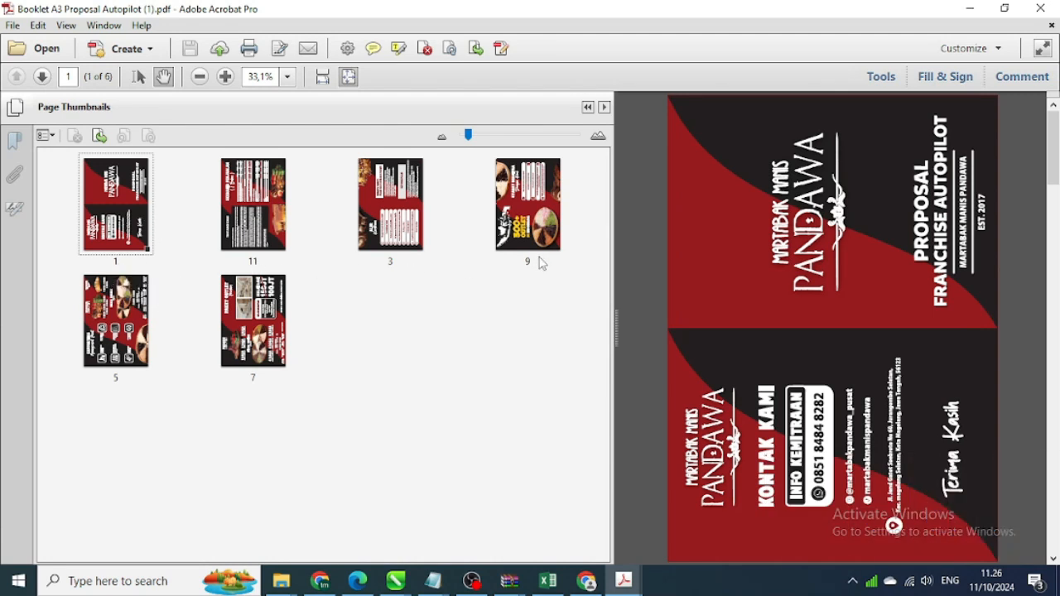
Renumber all booklet pages as a new section in 1, 2, 3 style starting at 1, and save the file.
{"action": "right_click", "coordinate": [178, 257]}
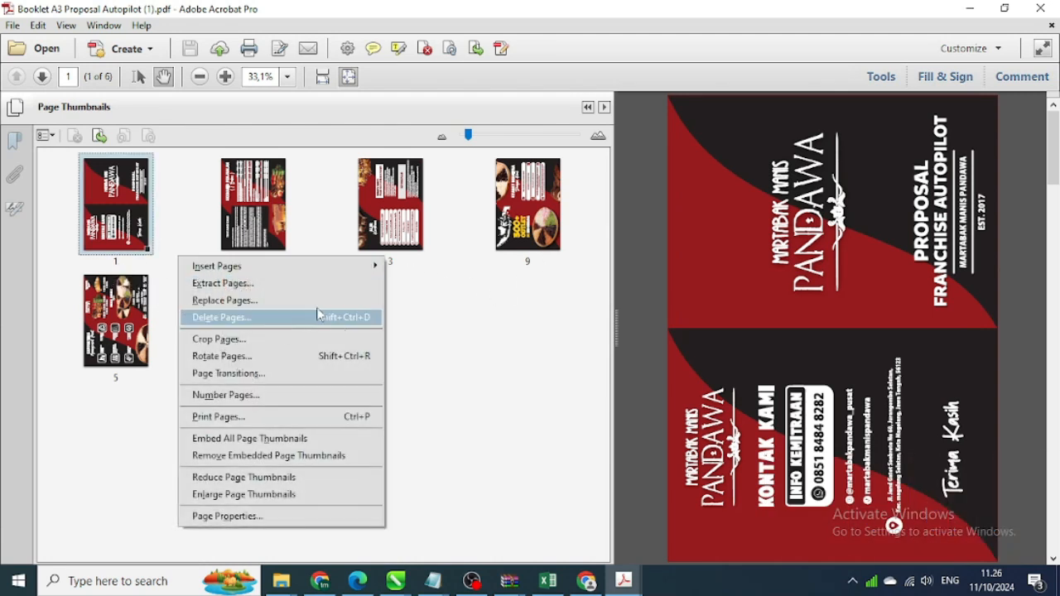
{"action": "left_click", "coordinate": [270, 396]}
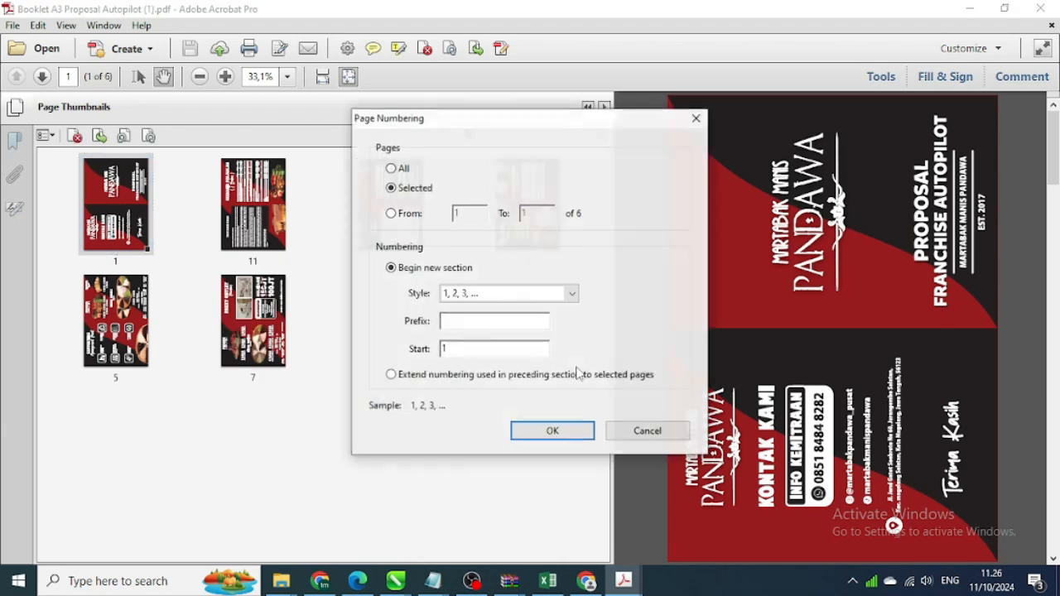
{"action": "left_click", "coordinate": [409, 170]}
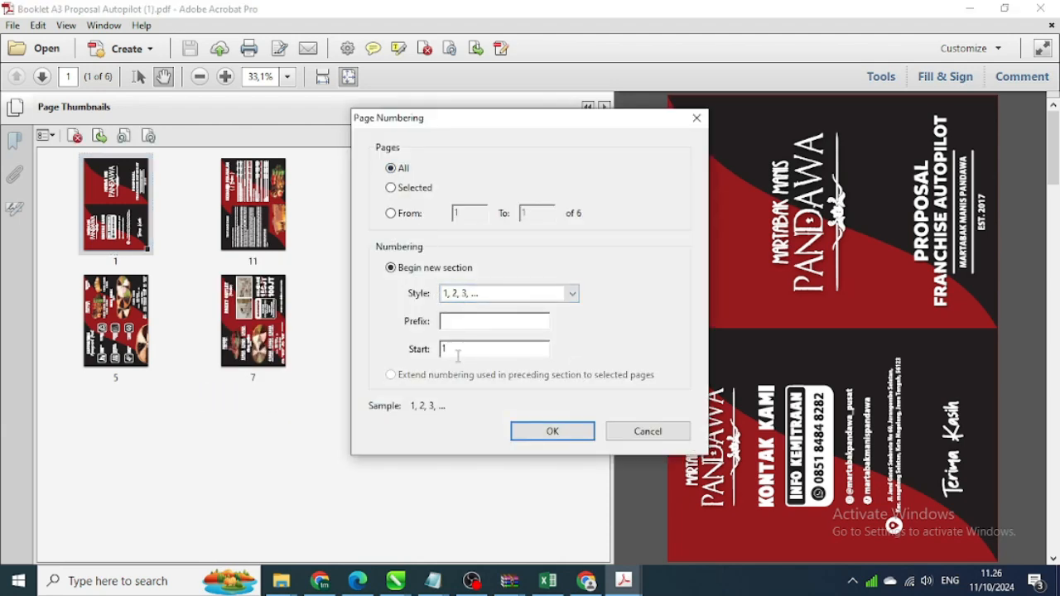
{"action": "double_click", "coordinate": [449, 355]}
{"action": "left_click", "coordinate": [513, 293]}
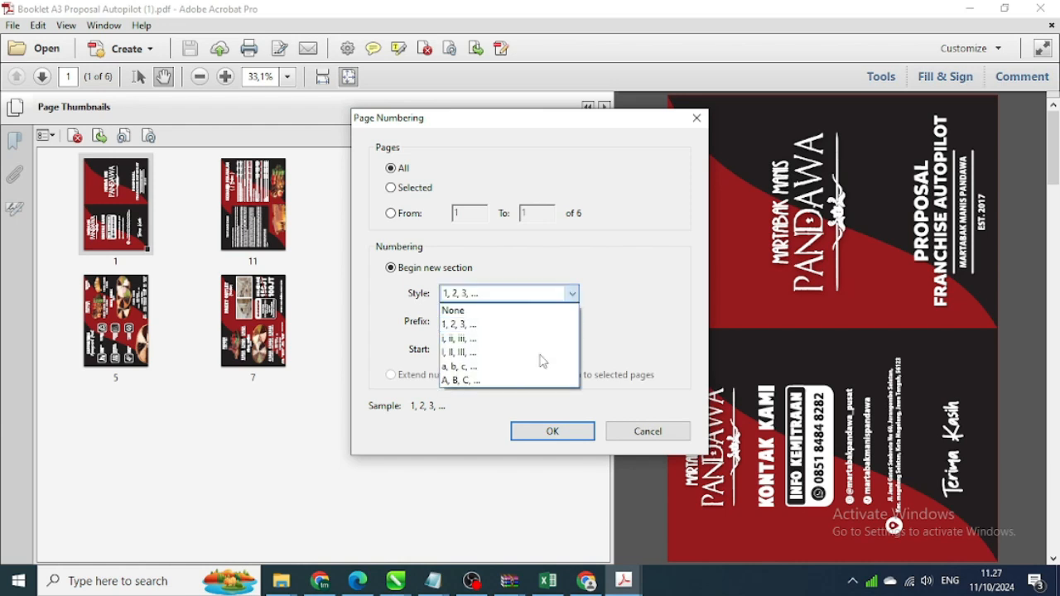
{"action": "left_click", "coordinate": [572, 295]}
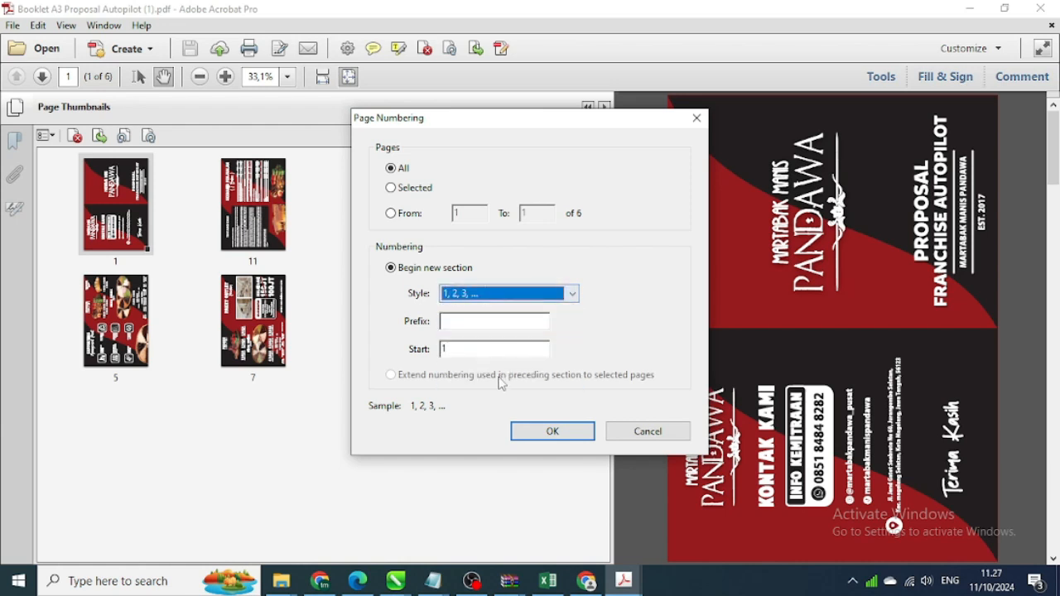
{"action": "left_click", "coordinate": [552, 433]}
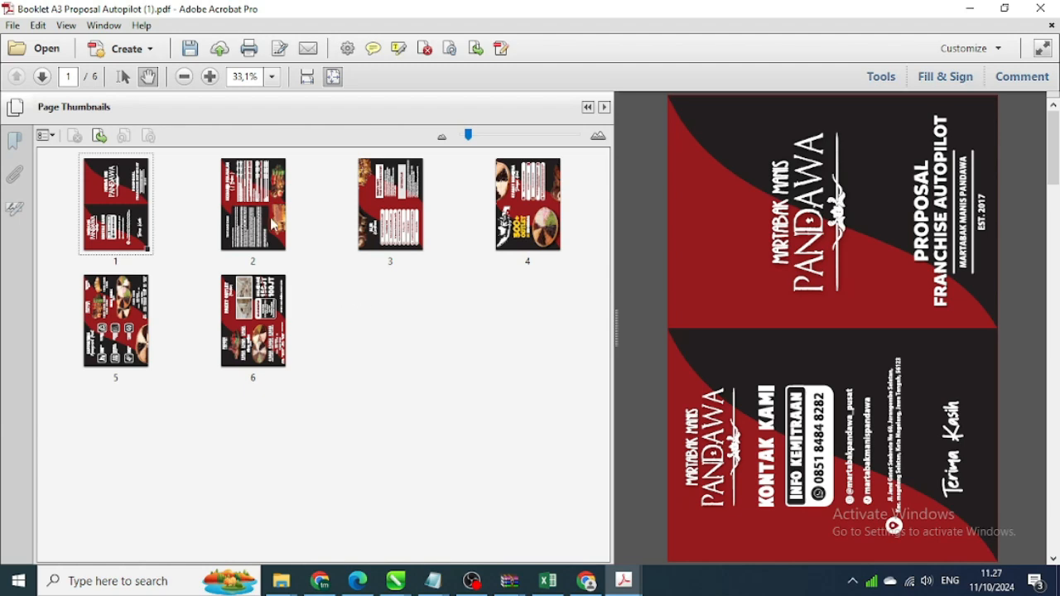
{"action": "left_click", "coordinate": [191, 49]}
Compare the layouts of pages 1 and 2 in the renumbered booklet.
{"action": "left_click", "coordinate": [133, 231]}
{"action": "left_click", "coordinate": [272, 234]}
{"action": "left_click", "coordinate": [137, 229]}
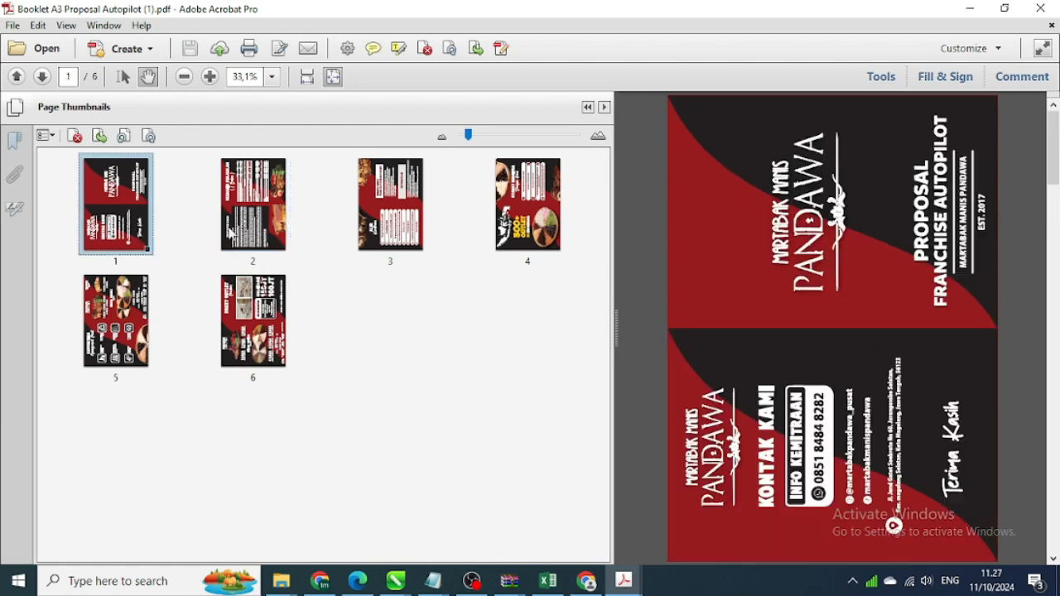
{"action": "left_click", "coordinate": [272, 224]}
Switch to the original Proposal Autopilot (1).pdf, display its page thumbnails, and review pages 1 to 6 in order.
{"action": "mouse_move", "coordinate": [624, 581]}
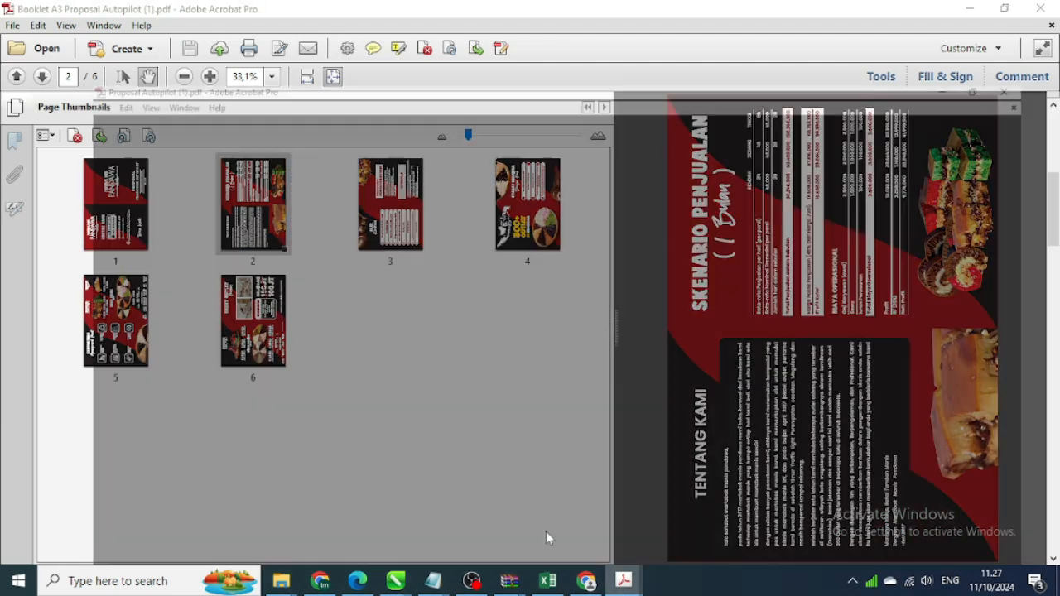
{"action": "left_click", "coordinate": [546, 531]}
{"action": "left_click", "coordinate": [15, 108]}
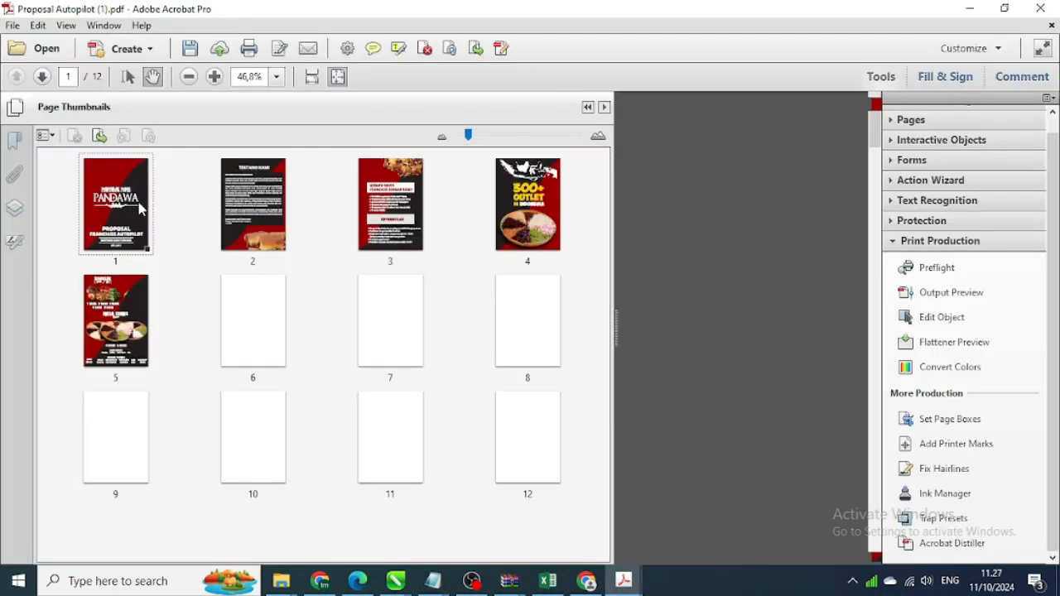
{"action": "left_click", "coordinate": [282, 216]}
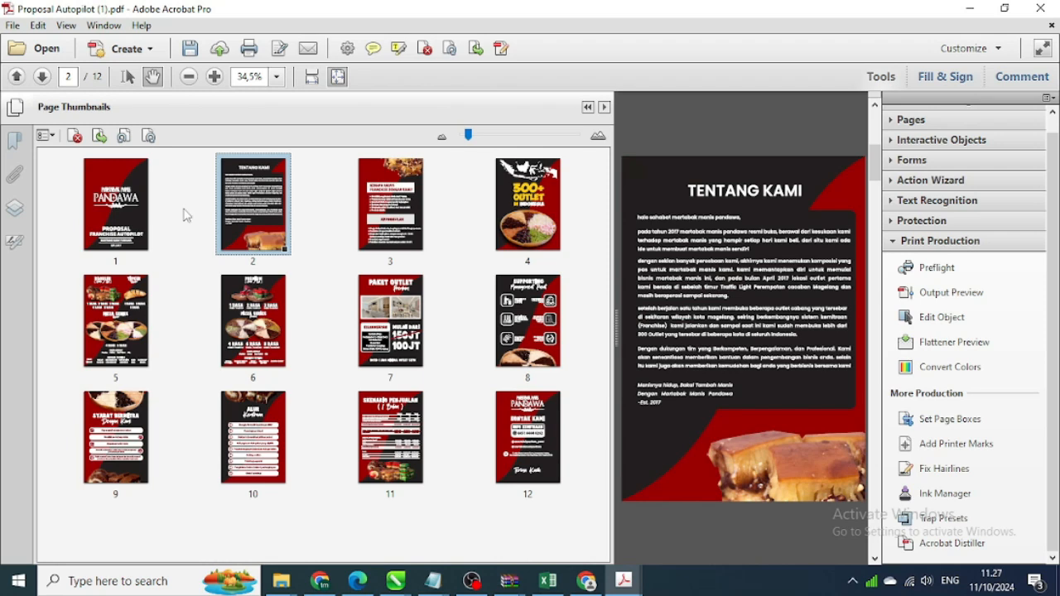
{"action": "left_click", "coordinate": [116, 207]}
{"action": "left_click", "coordinate": [262, 210]}
{"action": "left_click", "coordinate": [125, 203]}
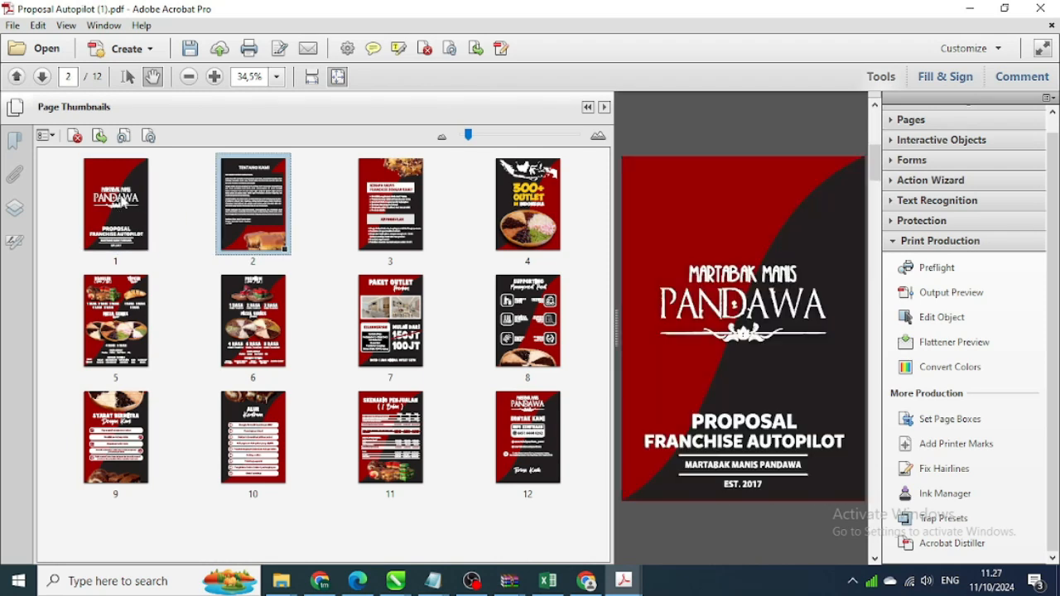
{"action": "left_click", "coordinate": [277, 212]}
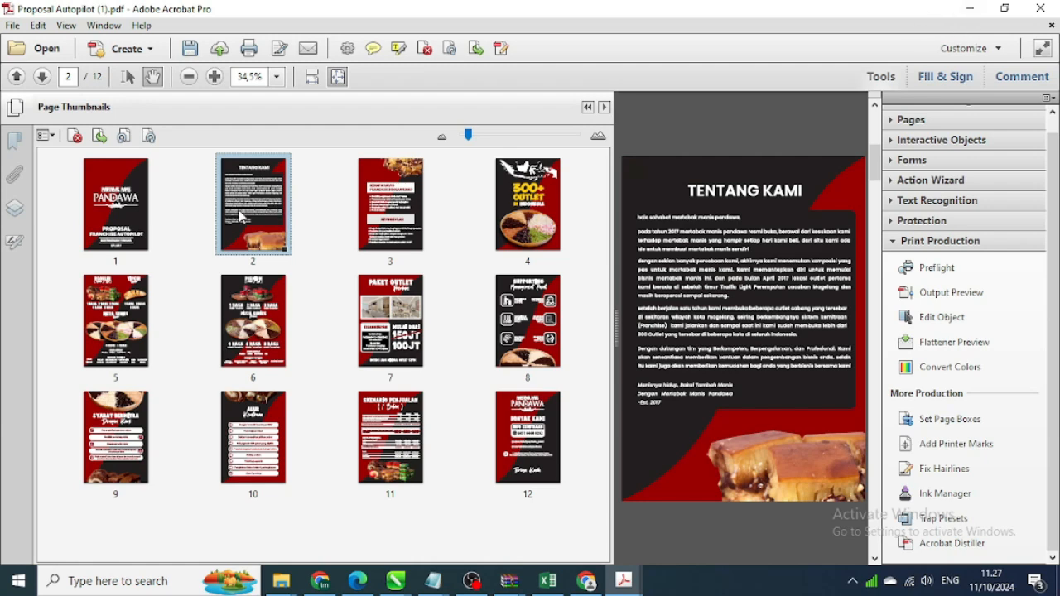
{"action": "left_click", "coordinate": [414, 215]}
{"action": "left_click", "coordinate": [545, 217]}
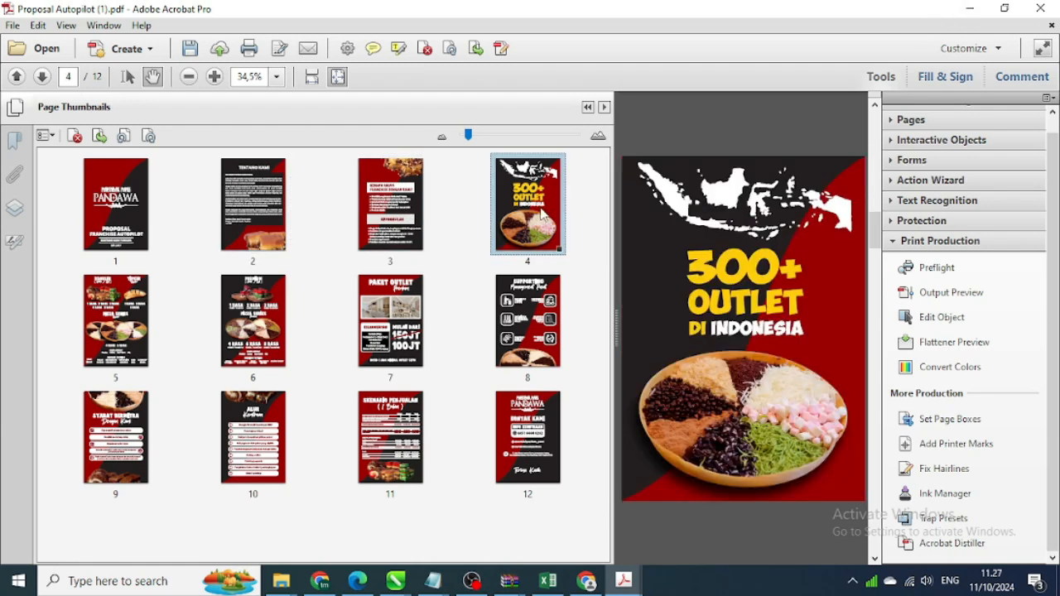
{"action": "left_click", "coordinate": [131, 312]}
{"action": "left_click", "coordinate": [253, 336]}
Return to the booklet PDF and examine how the original pages are paired on its pages 1 and 2.
{"action": "mouse_move", "coordinate": [625, 577]}
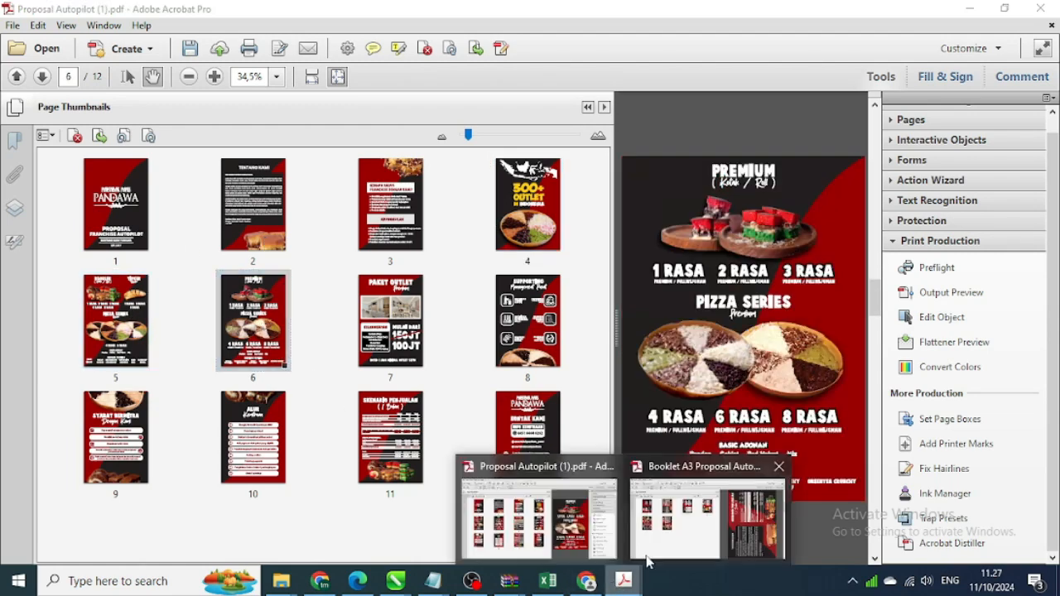
{"action": "left_click", "coordinate": [708, 530]}
{"action": "left_click", "coordinate": [99, 249]}
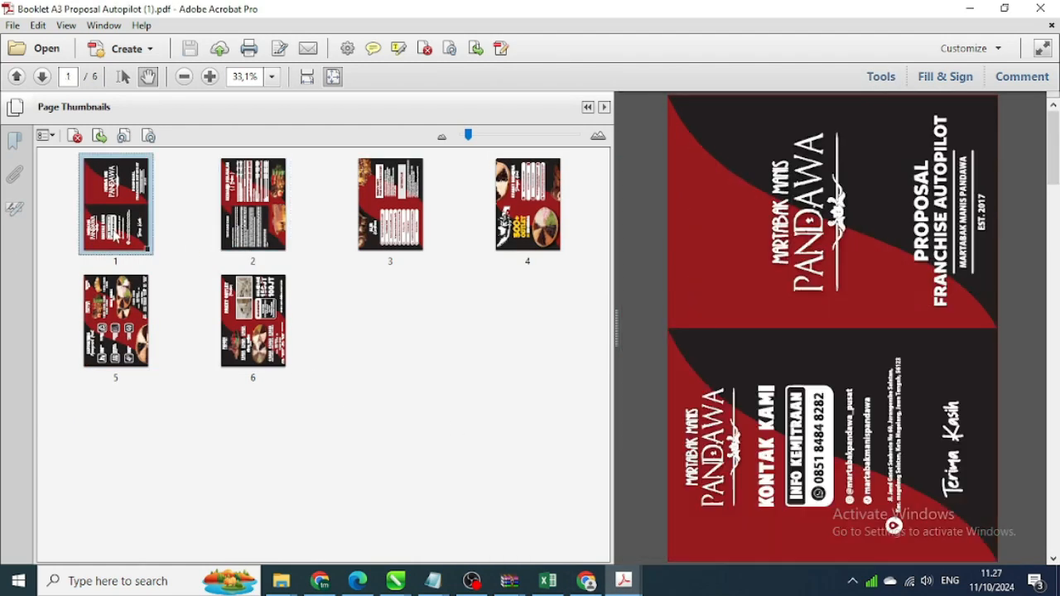
{"action": "left_click", "coordinate": [262, 240]}
{"action": "left_click", "coordinate": [124, 241]}
{"action": "left_click", "coordinate": [235, 230]}
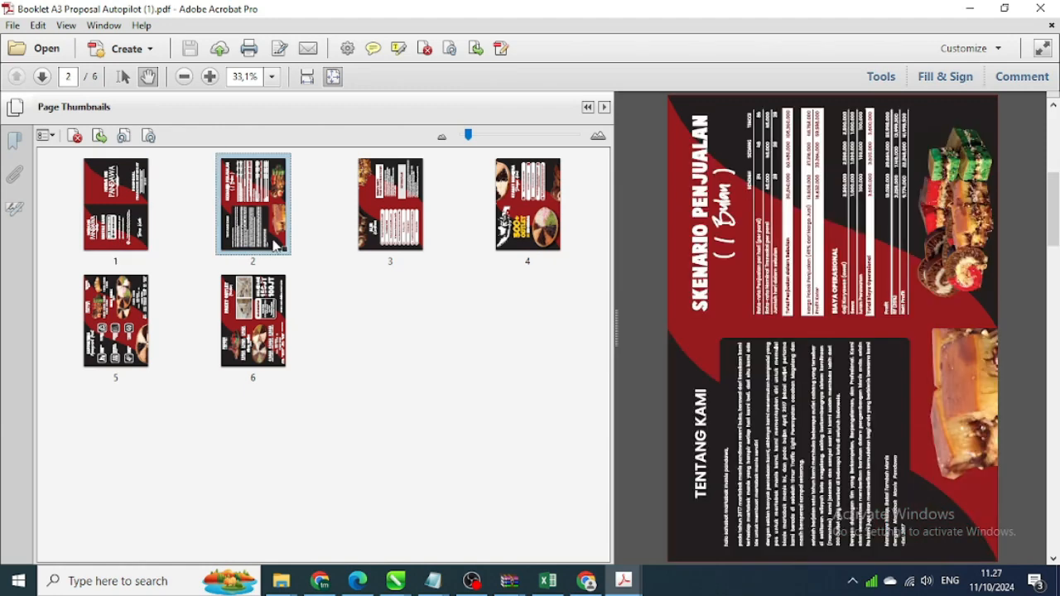
{"action": "left_click", "coordinate": [177, 229]}
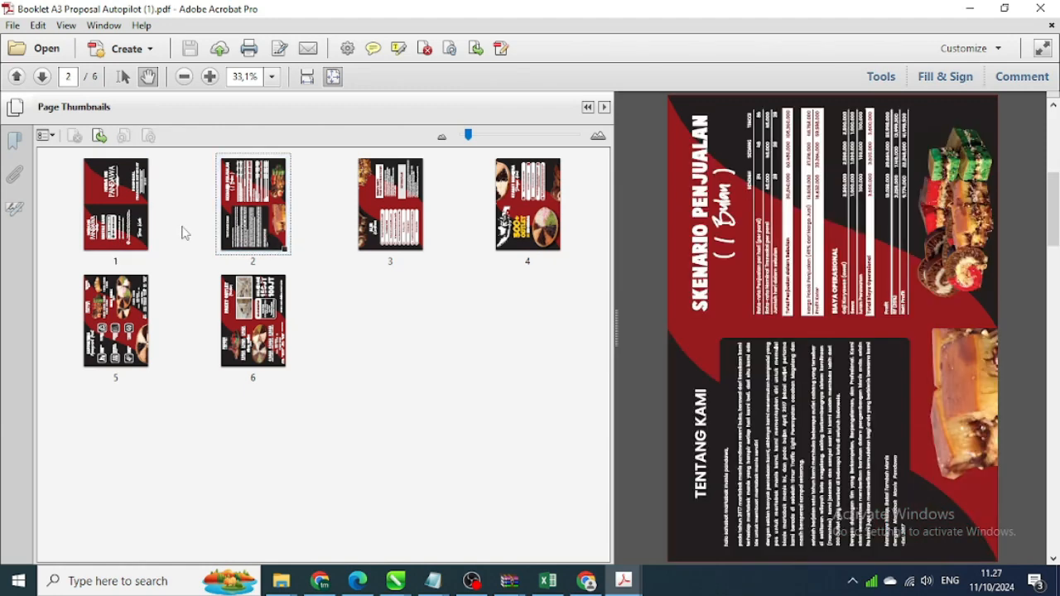
{"action": "left_click", "coordinate": [119, 194]}
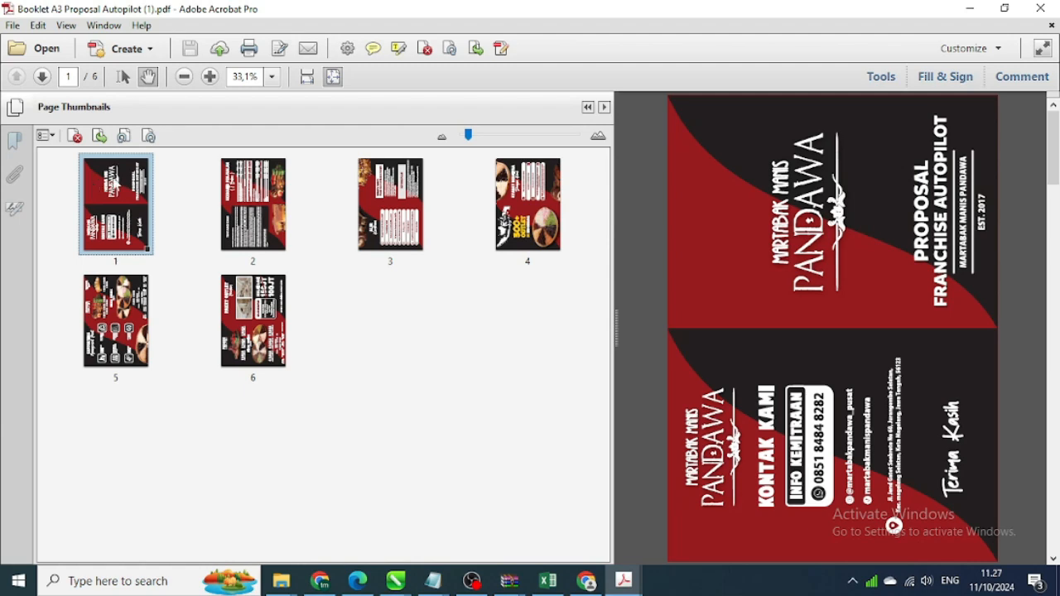
{"action": "left_click", "coordinate": [245, 237]}
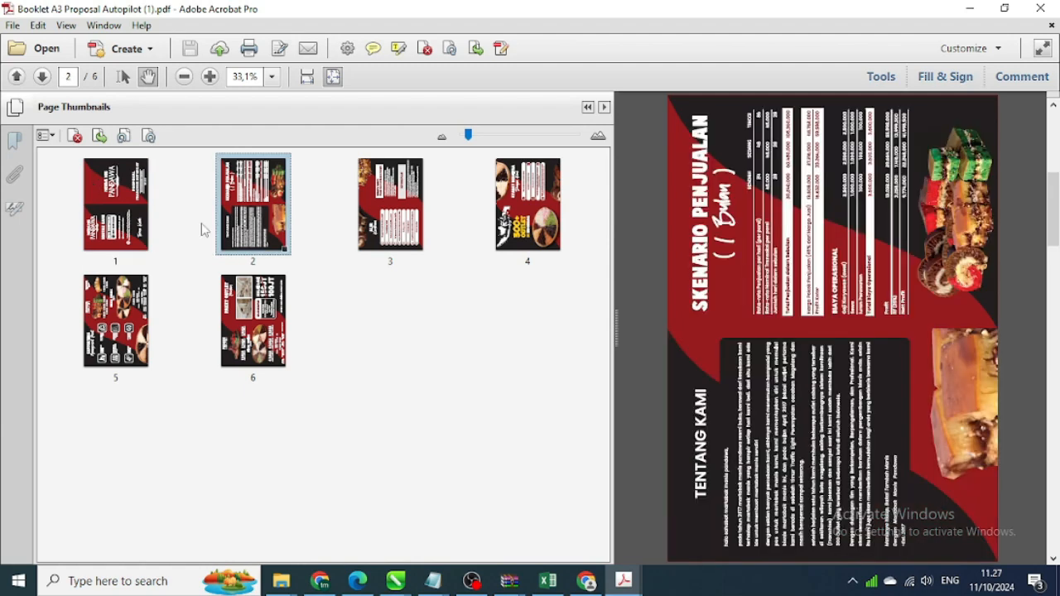
{"action": "left_click", "coordinate": [183, 223]}
{"action": "right_click", "coordinate": [183, 222]}
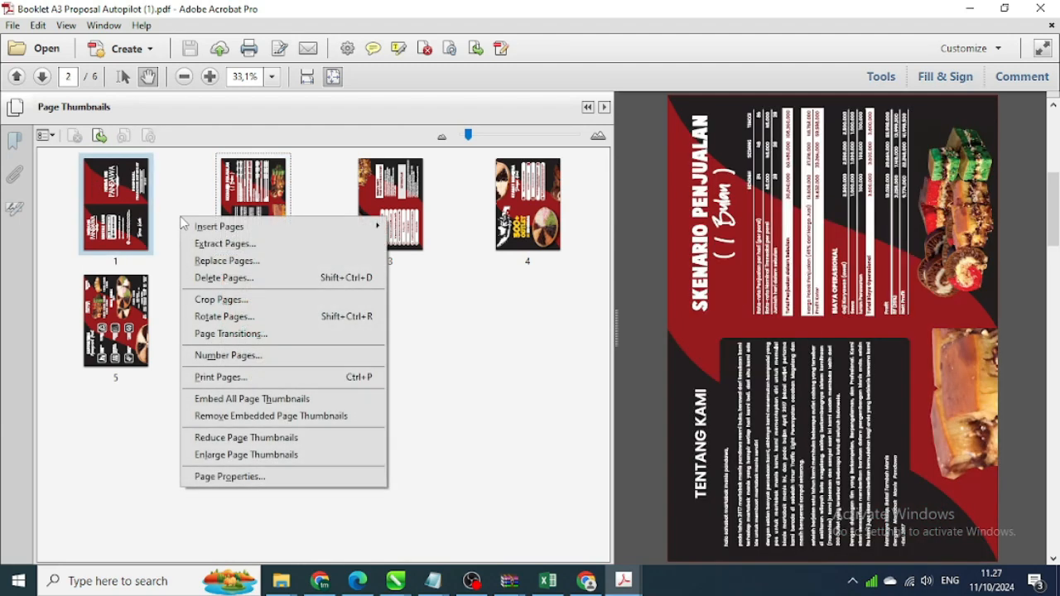
{"action": "left_click", "coordinate": [159, 227]}
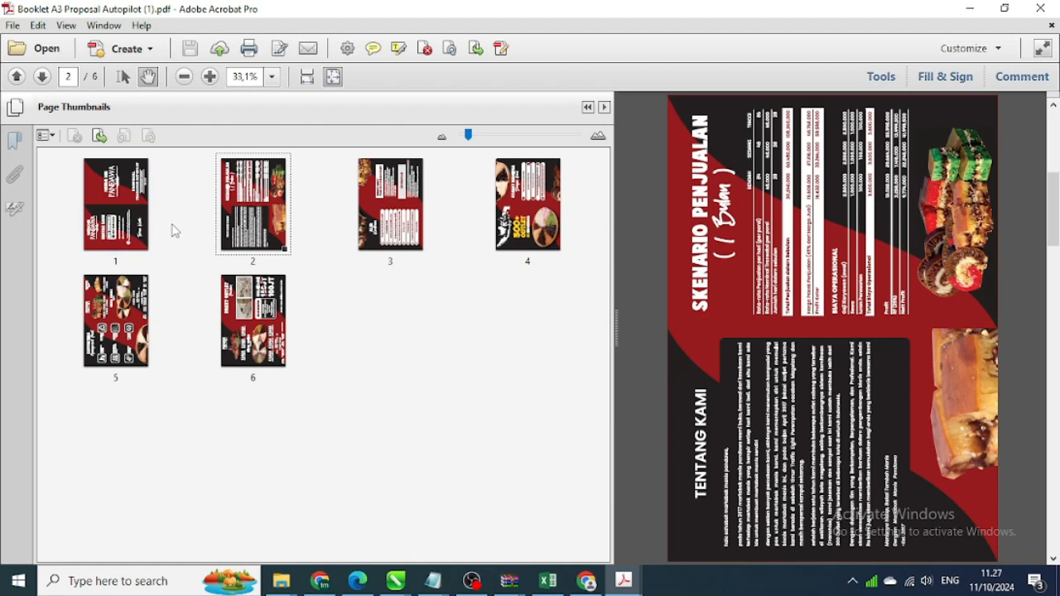
Rotate only the odd pages of the whole booklet by 180 degrees, for pages of any orientation.
{"action": "right_click", "coordinate": [171, 224]}
{"action": "left_click", "coordinate": [238, 329]}
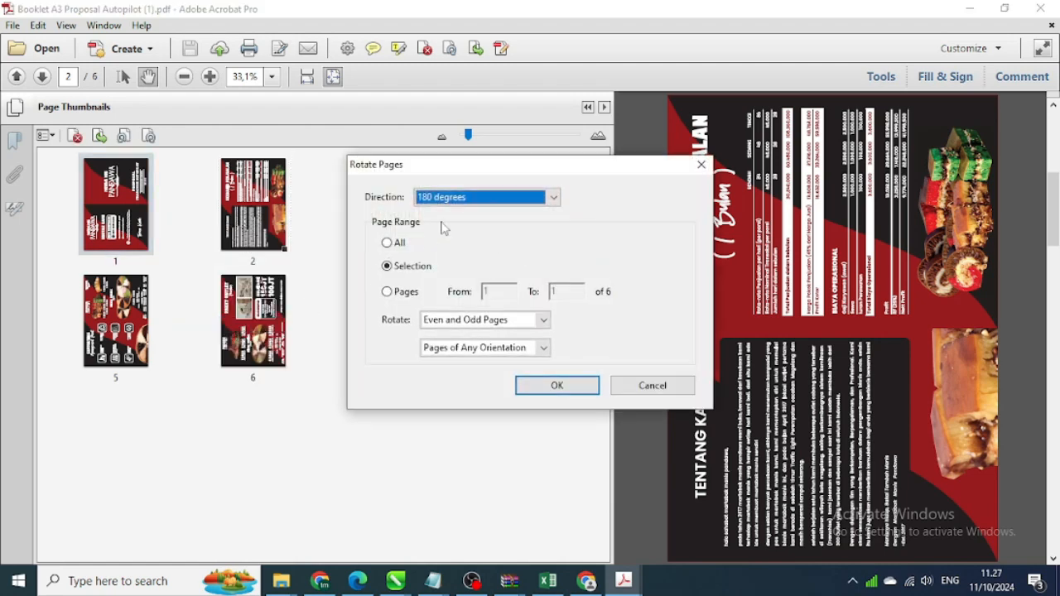
{"action": "left_click_drag", "start_coordinate": [474, 171], "coordinate": [594, 174]}
{"action": "left_click", "coordinate": [662, 323]}
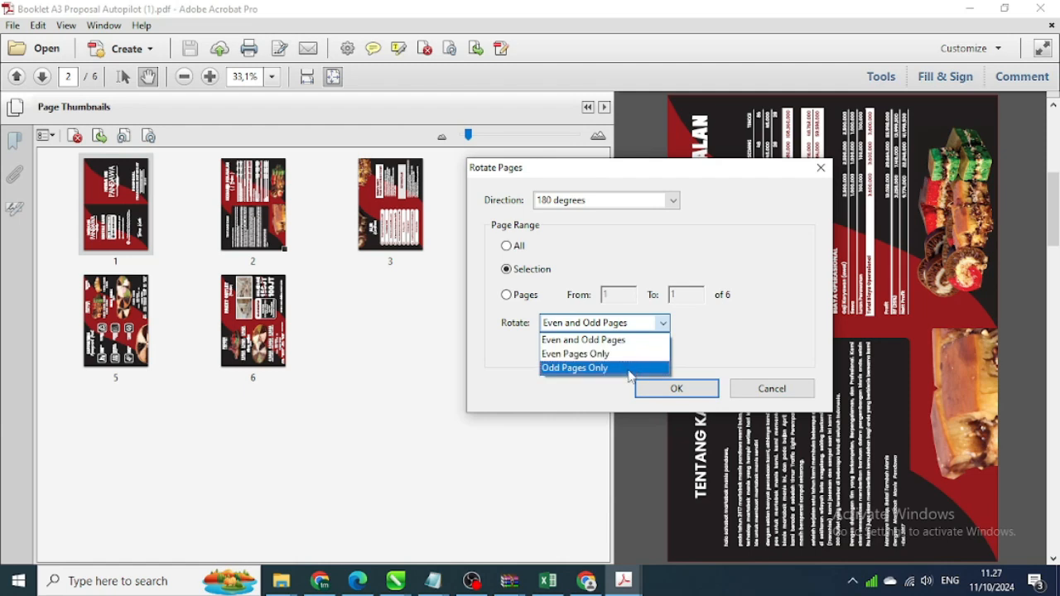
{"action": "left_click", "coordinate": [630, 376]}
{"action": "left_click", "coordinate": [621, 203]}
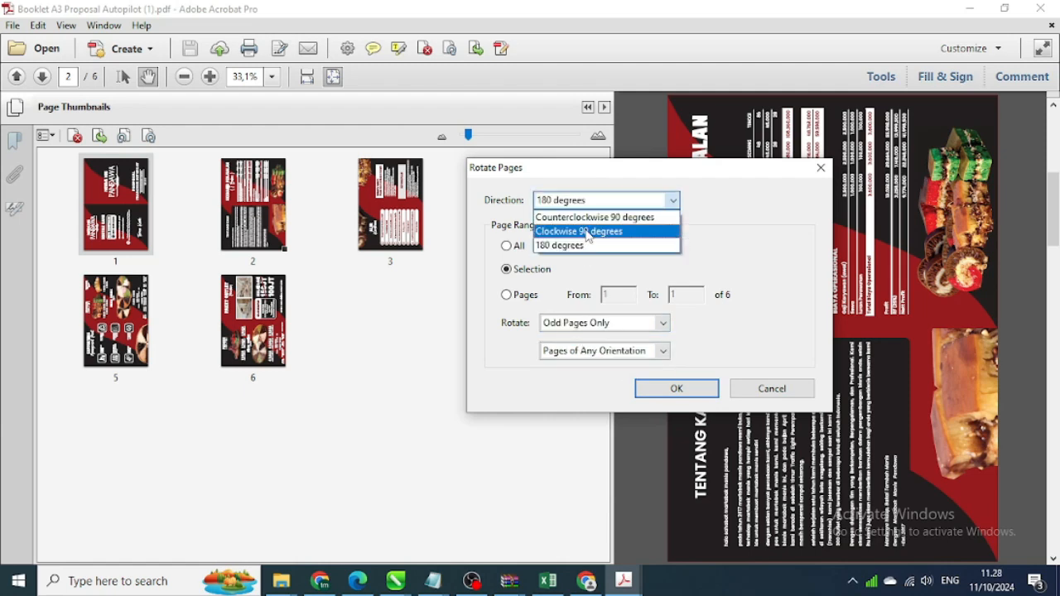
{"action": "left_click", "coordinate": [590, 246]}
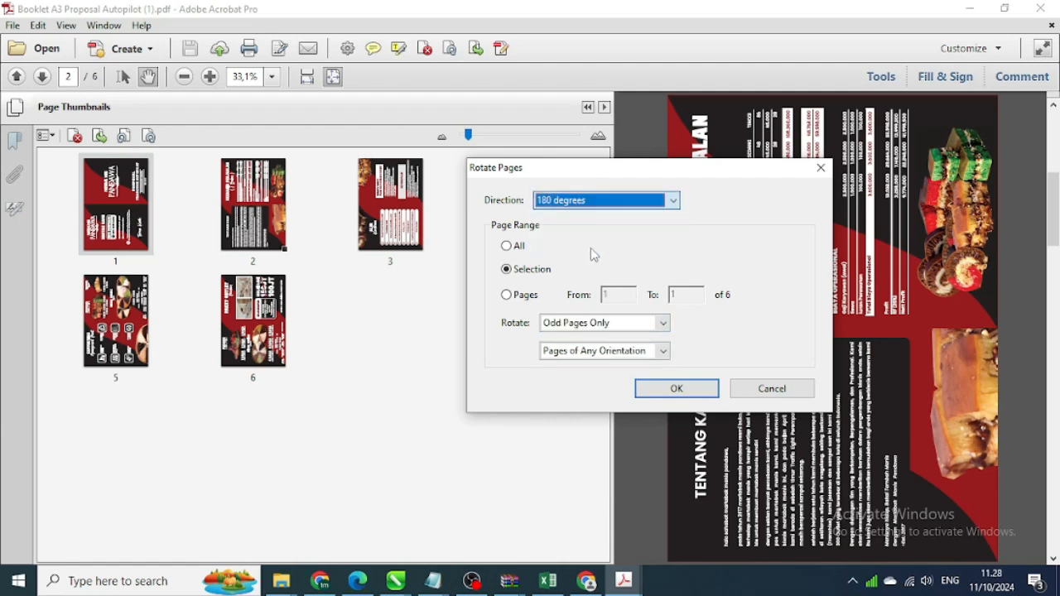
{"action": "left_click", "coordinate": [513, 249]}
{"action": "left_click", "coordinate": [662, 324]}
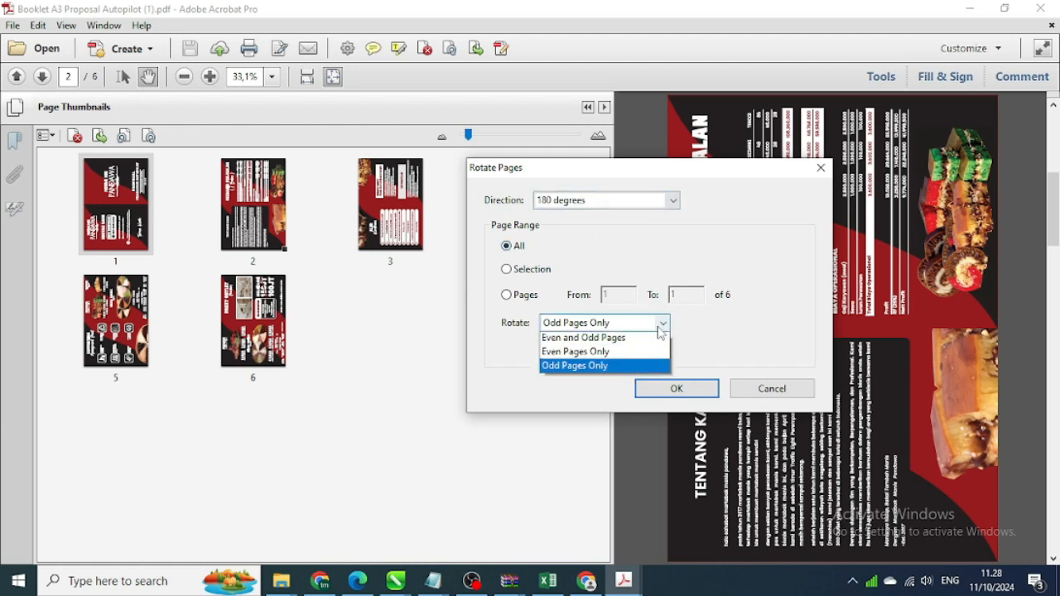
{"action": "left_click", "coordinate": [639, 366]}
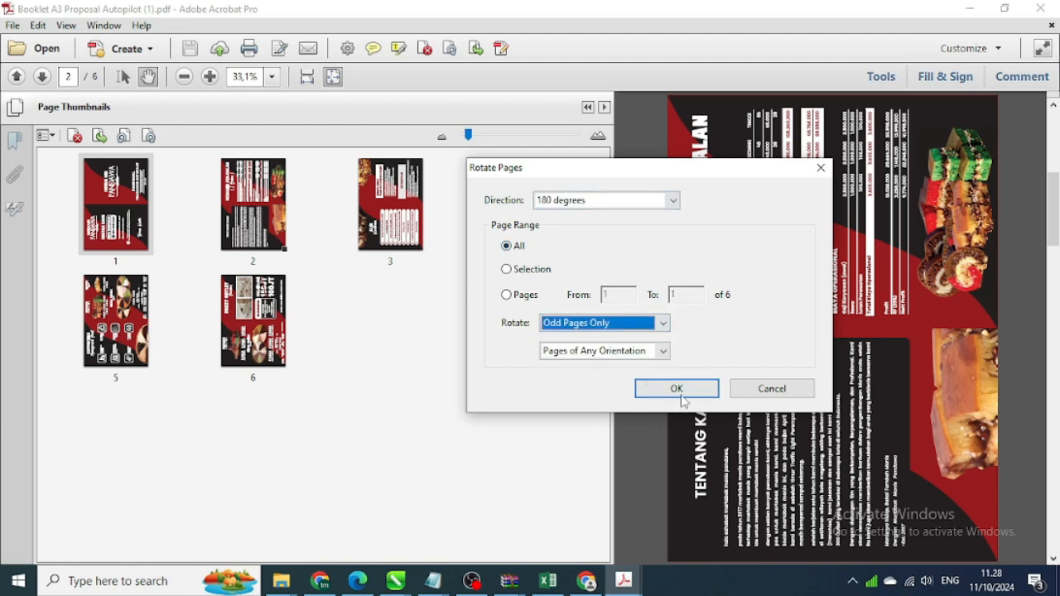
{"action": "left_click", "coordinate": [677, 390]}
Check the orientation of booklet pages 1 to 6 one by one, and save the file.
{"action": "left_click", "coordinate": [108, 191]}
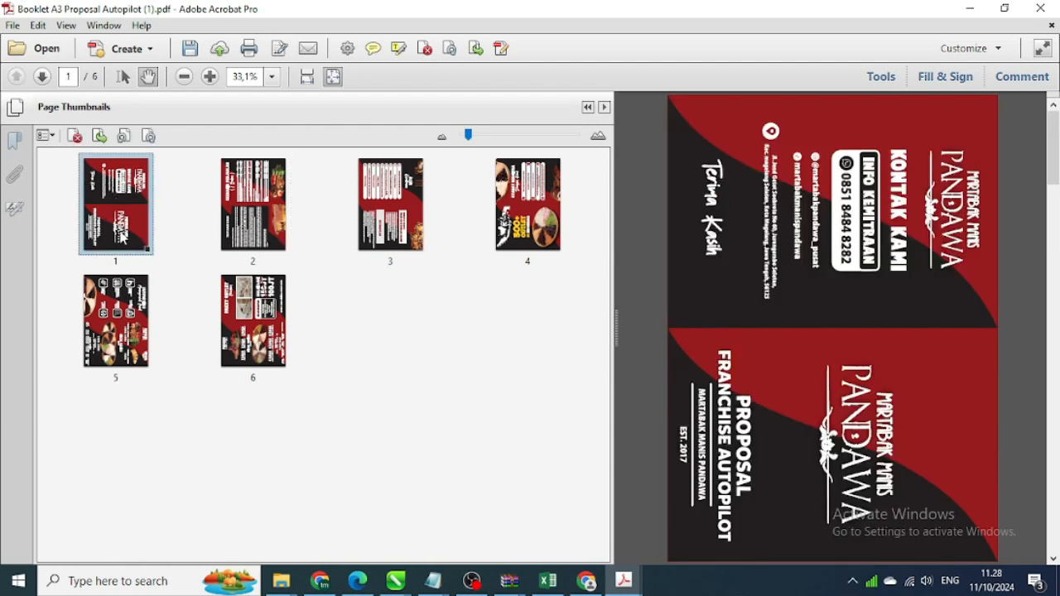
{"action": "left_click", "coordinate": [239, 238]}
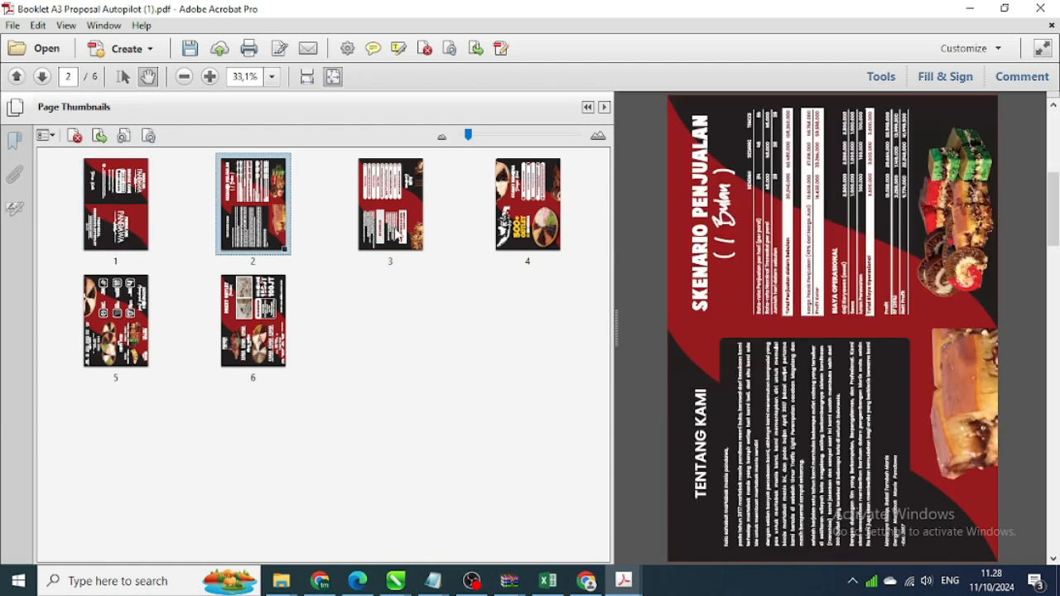
{"action": "left_click", "coordinate": [398, 237]}
{"action": "left_click", "coordinate": [529, 236]}
{"action": "left_click", "coordinate": [125, 311]}
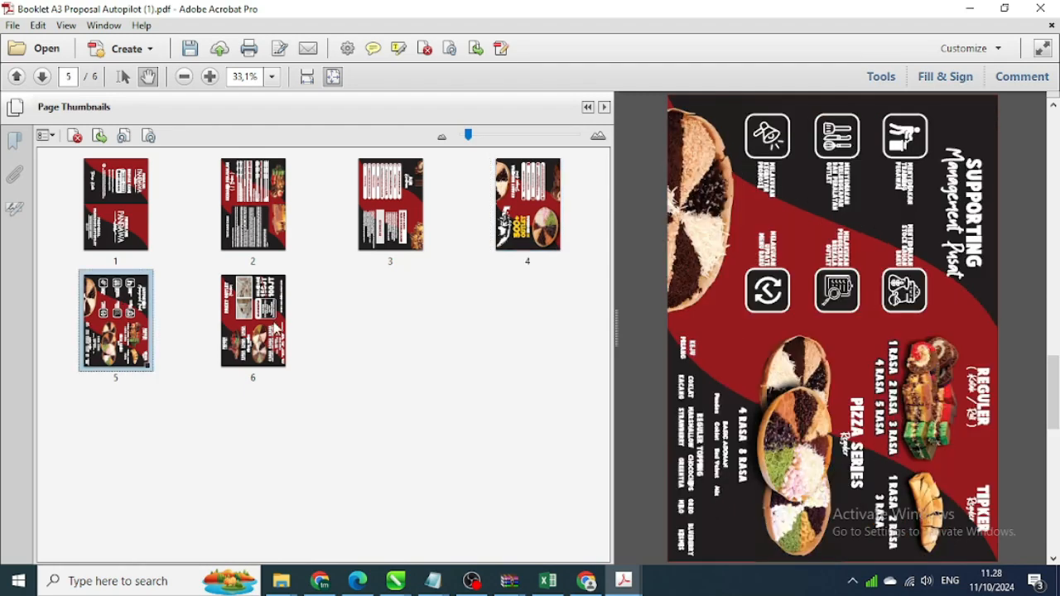
{"action": "left_click", "coordinate": [264, 331]}
{"action": "left_click", "coordinate": [116, 333]}
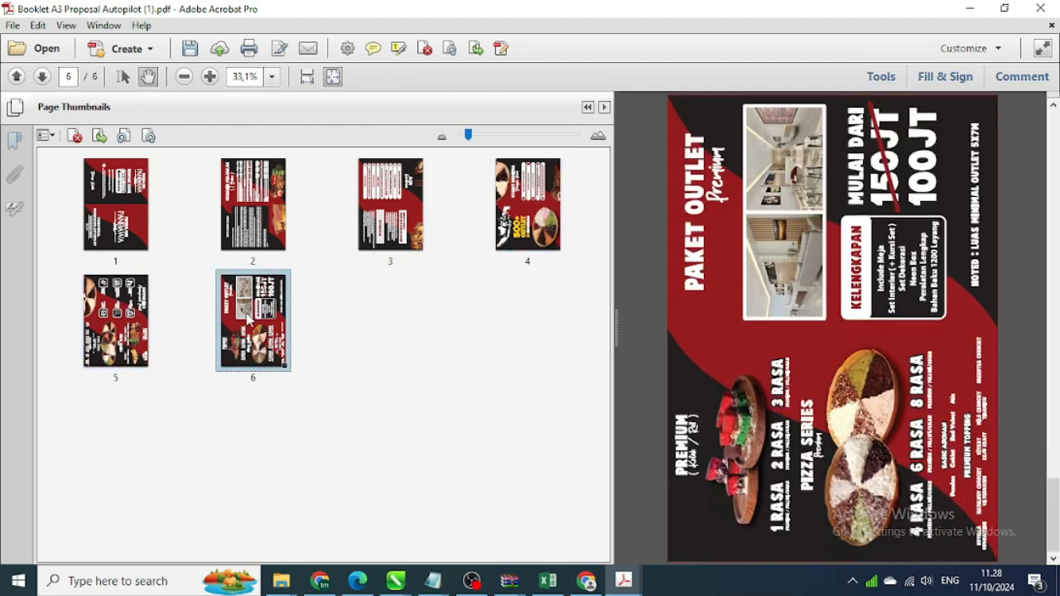
{"action": "left_click", "coordinate": [257, 326]}
{"action": "left_click", "coordinate": [544, 232]}
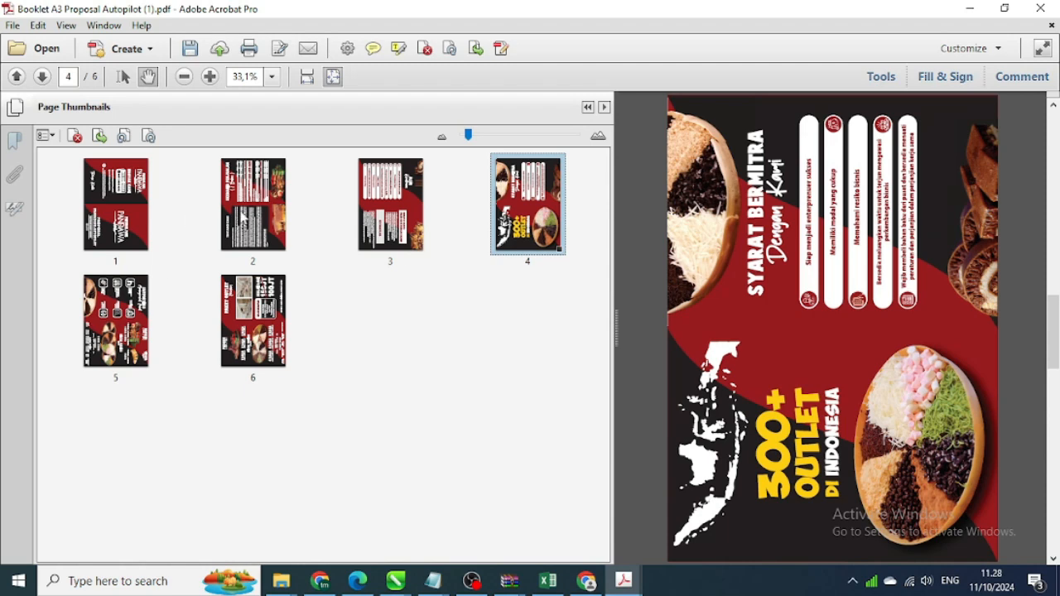
{"action": "left_click", "coordinate": [189, 48]}
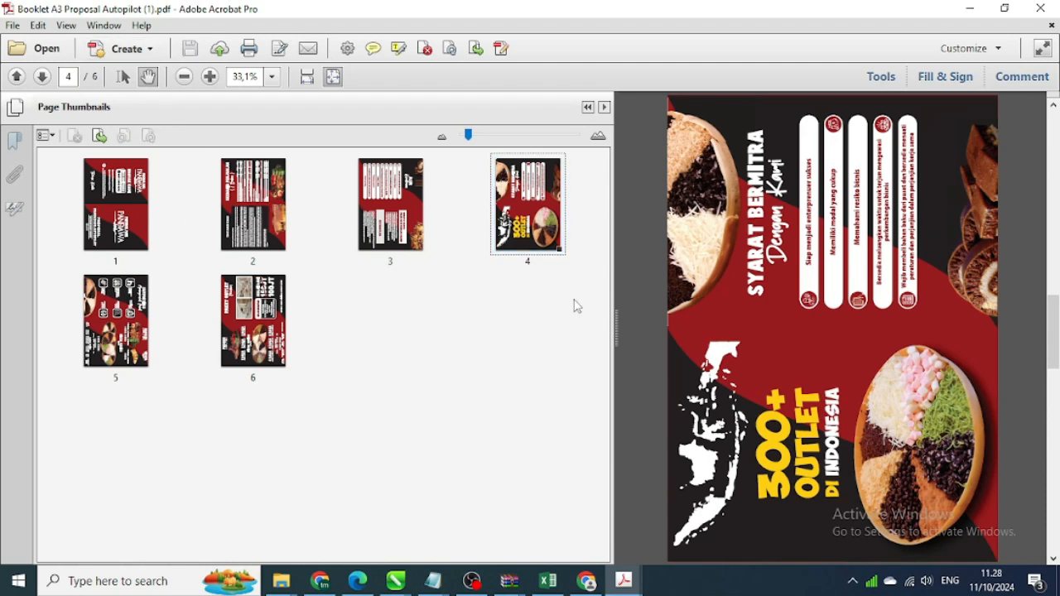